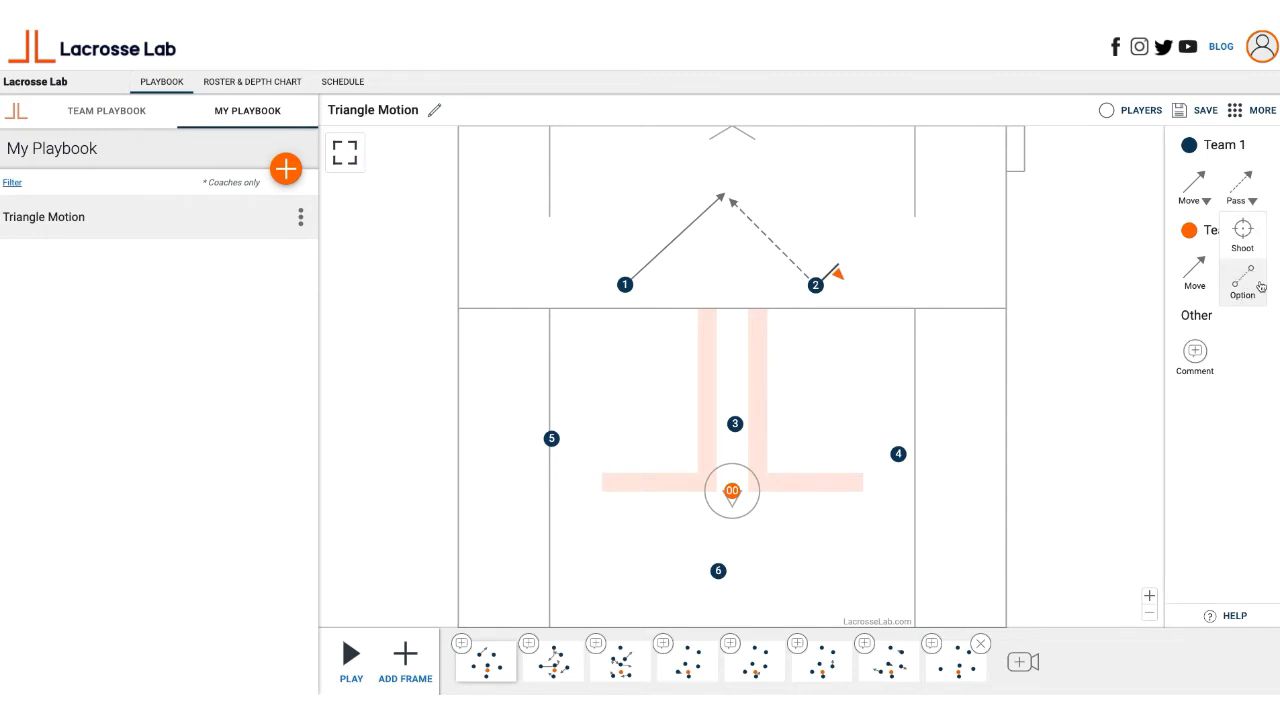
Review the frames of the Triangle Motion play in sequence to follow each player's movement
click(1251, 200)
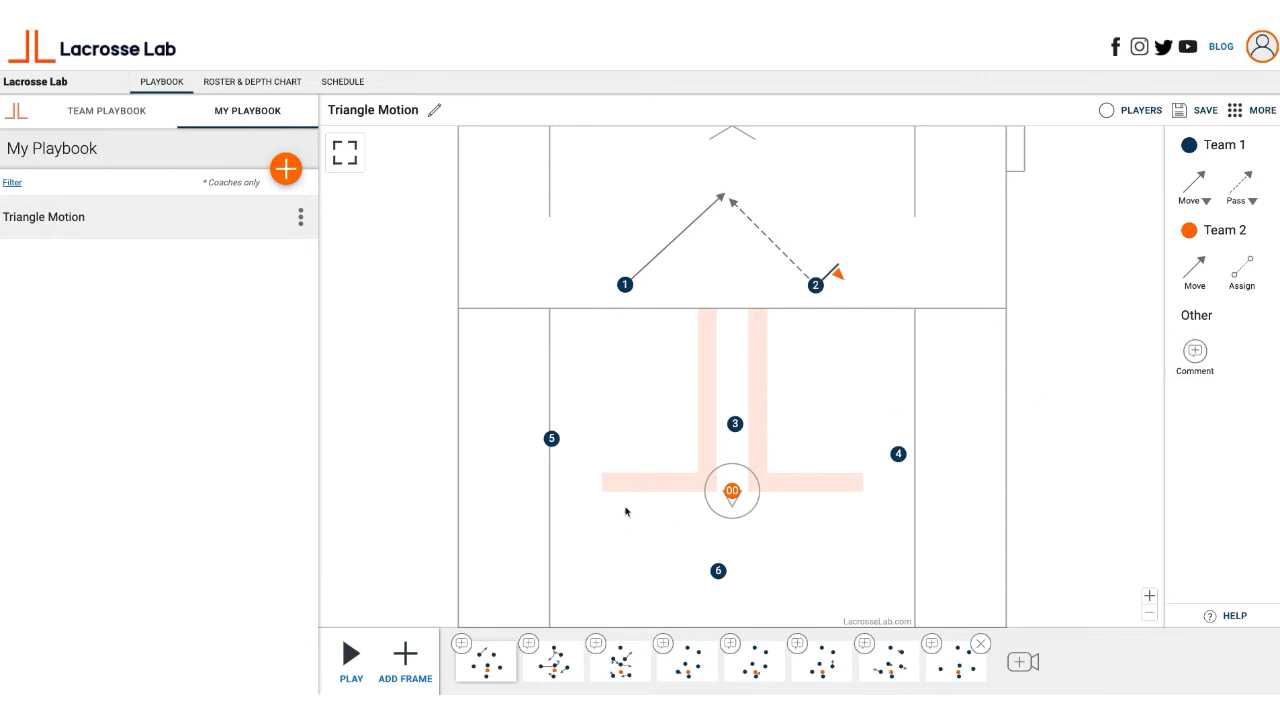
click(556, 666)
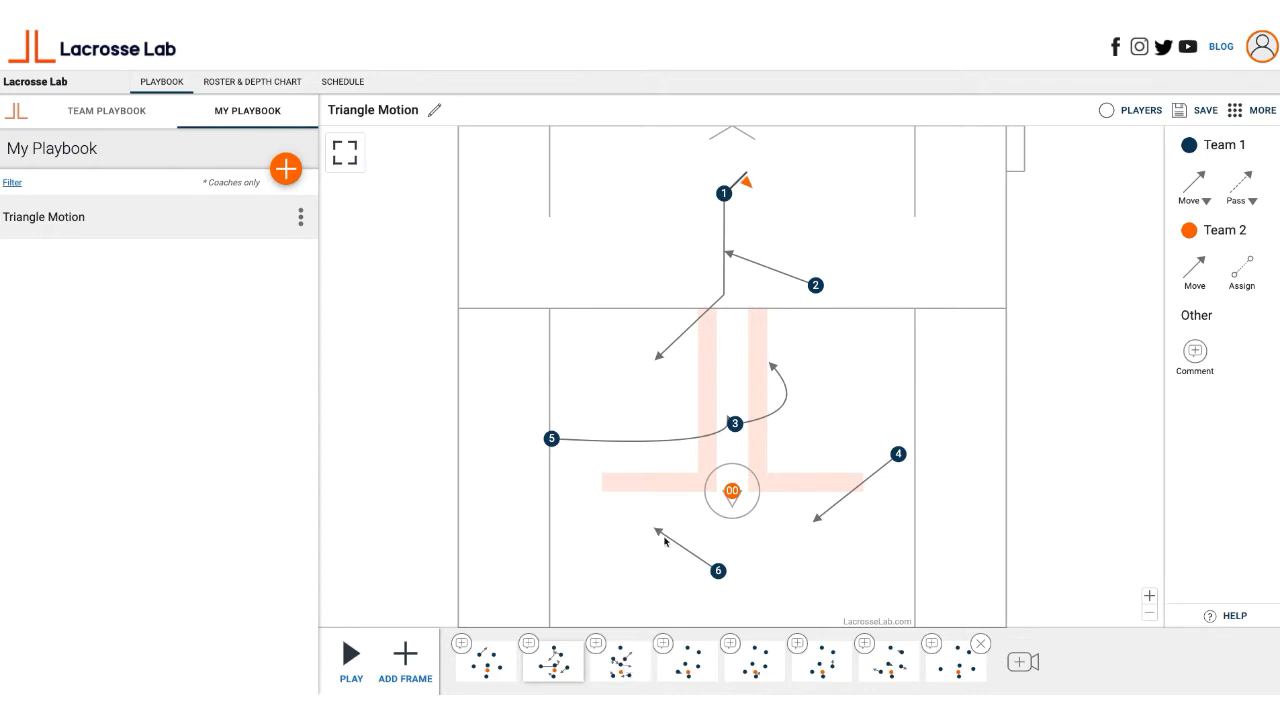
click(628, 664)
click(697, 668)
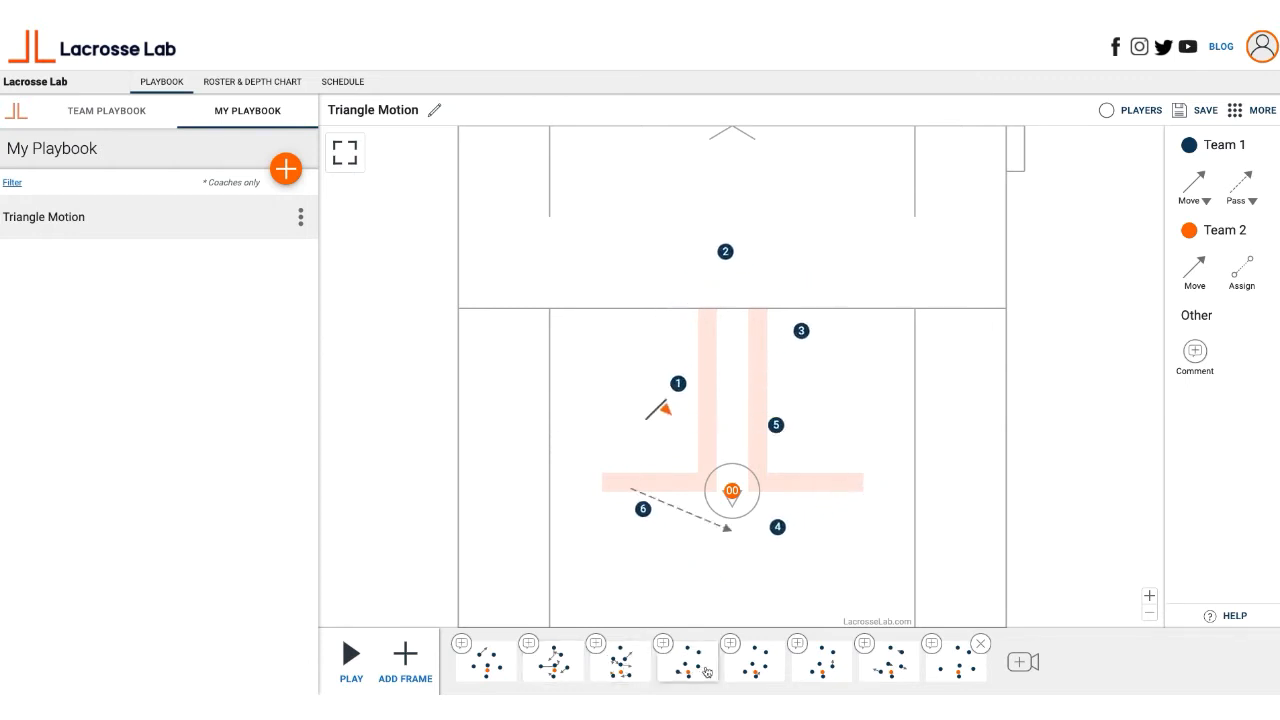
click(763, 663)
click(829, 666)
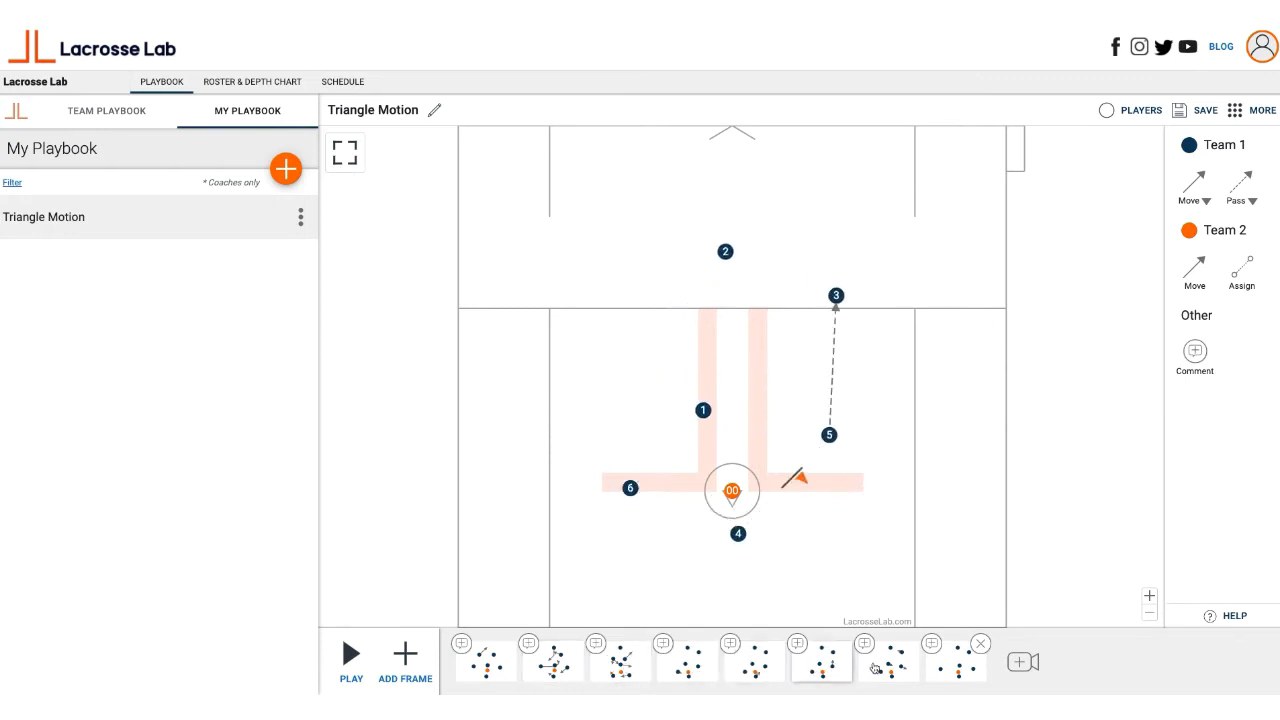
click(889, 665)
click(957, 668)
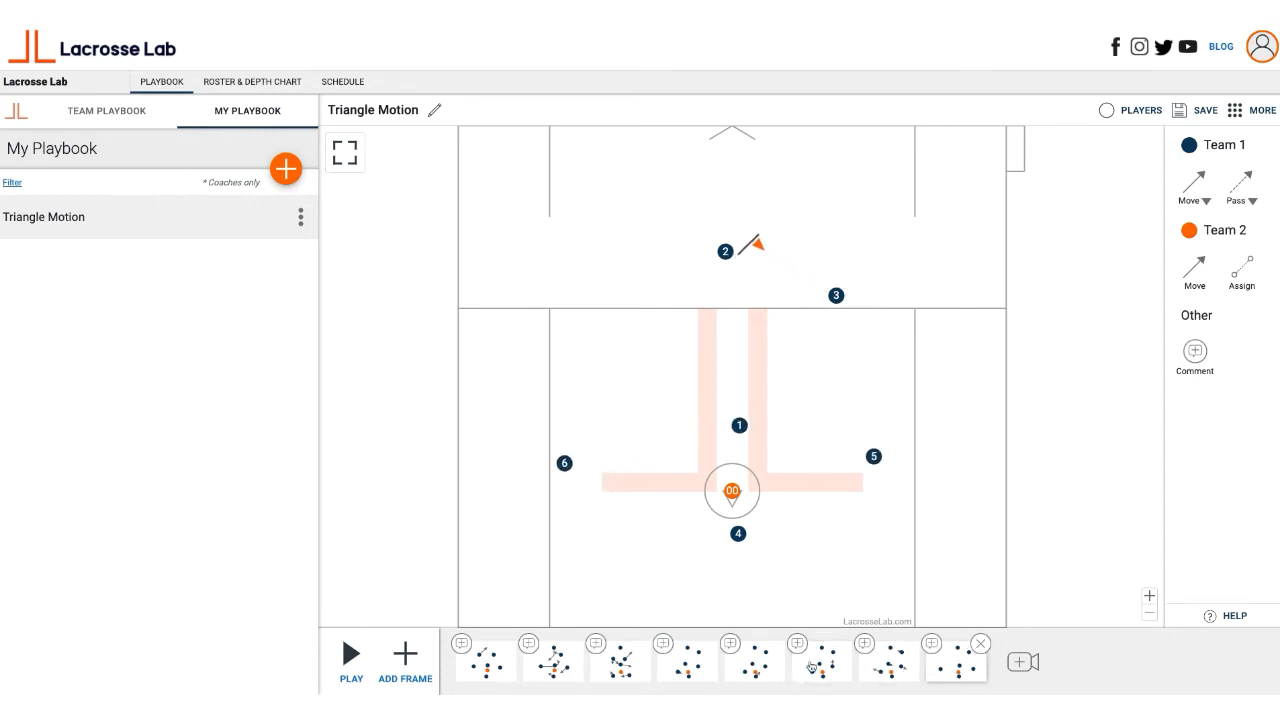
click(492, 667)
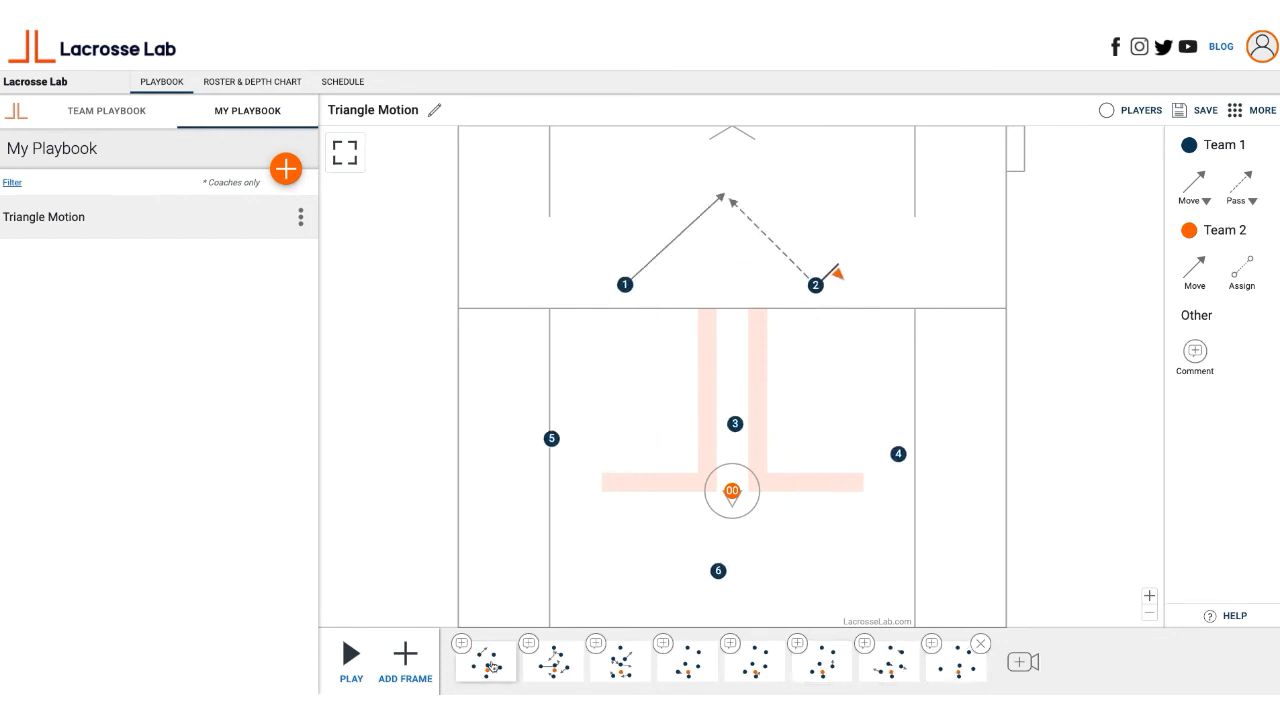
click(580, 664)
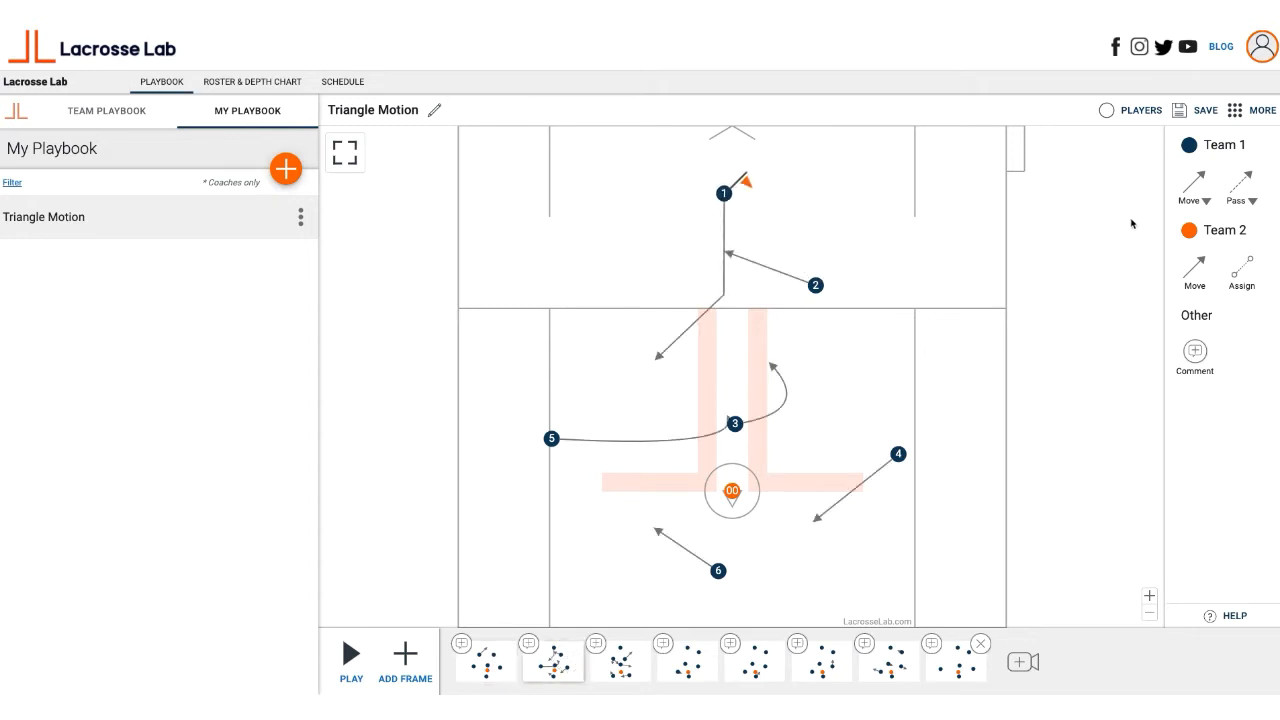
In the third frame, add option lines from player 1 to the goalie, player 5 and player 2
click(621, 665)
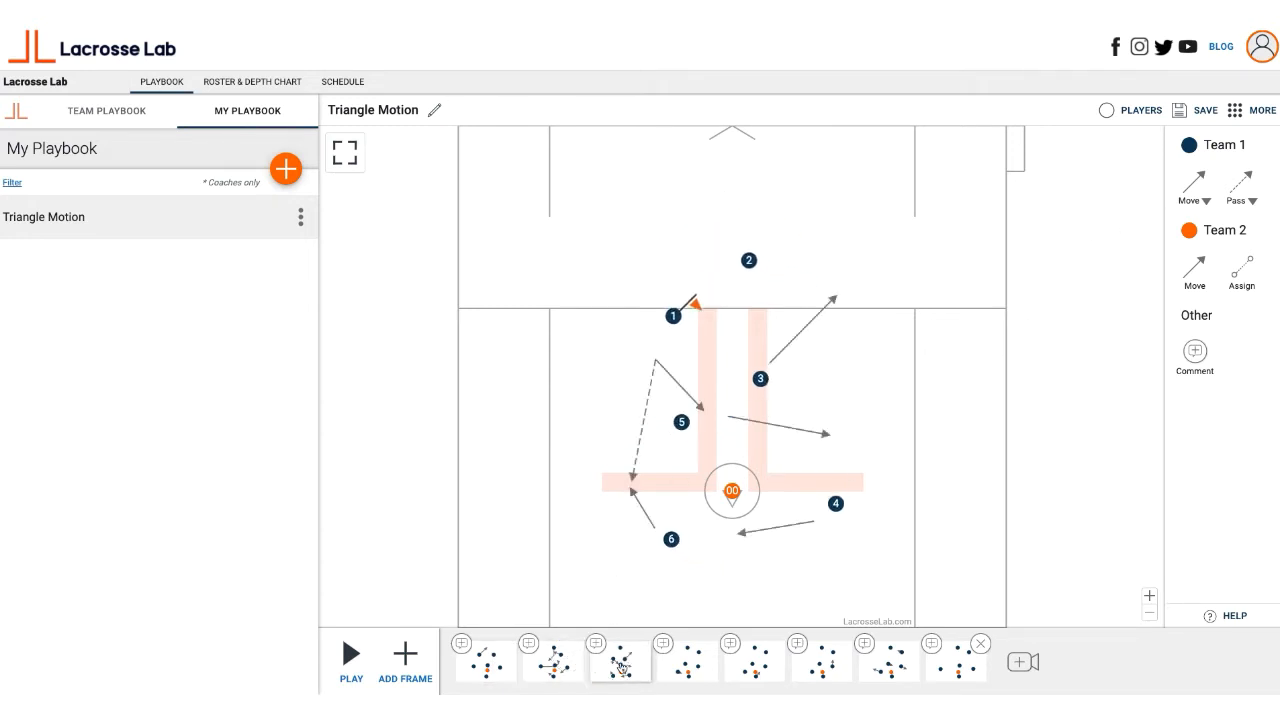
click(1250, 204)
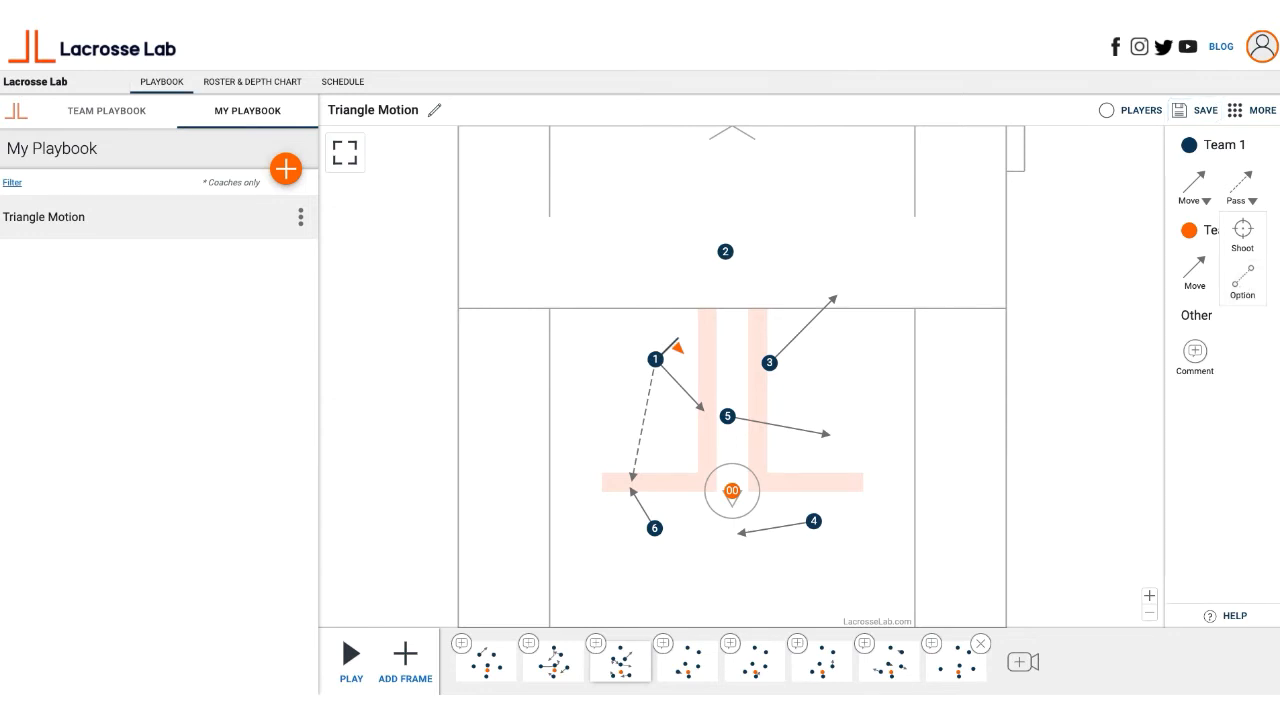
mouse_move(1236, 291)
mouse_down()
mouse_move(757, 505)
mouse_move(740, 492)
mouse_up()
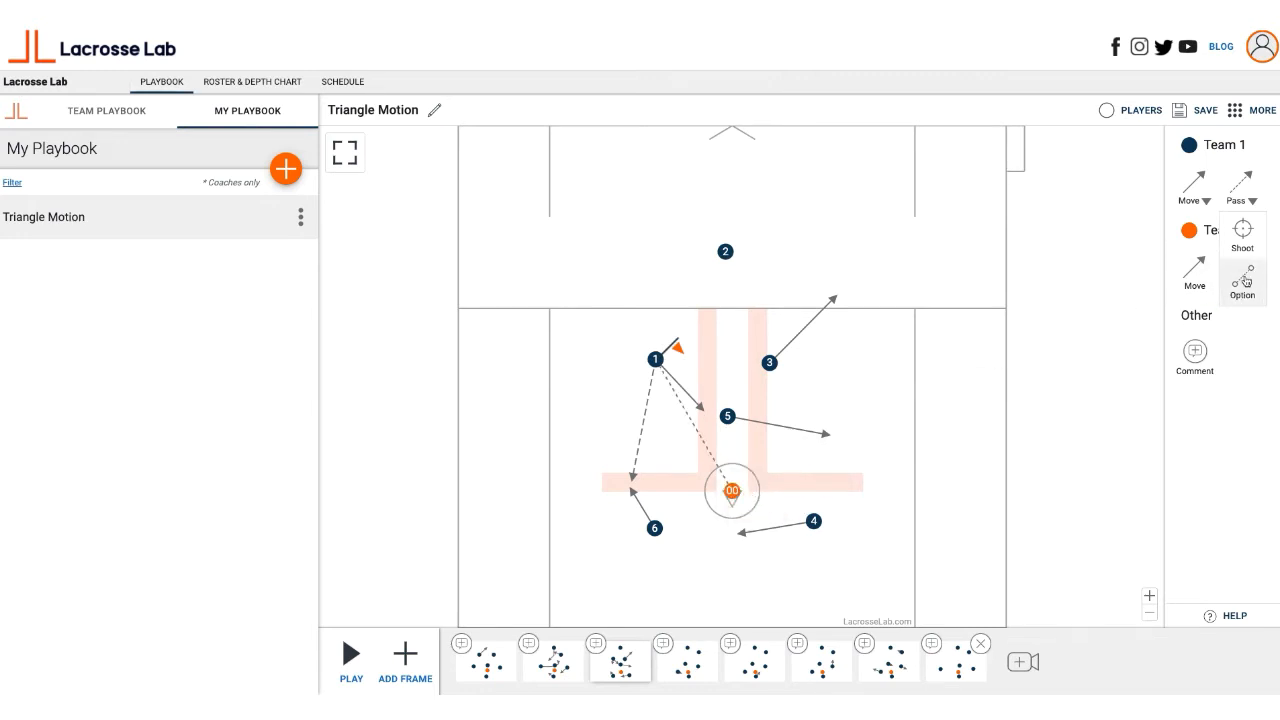
drag(1245, 282, 705, 406)
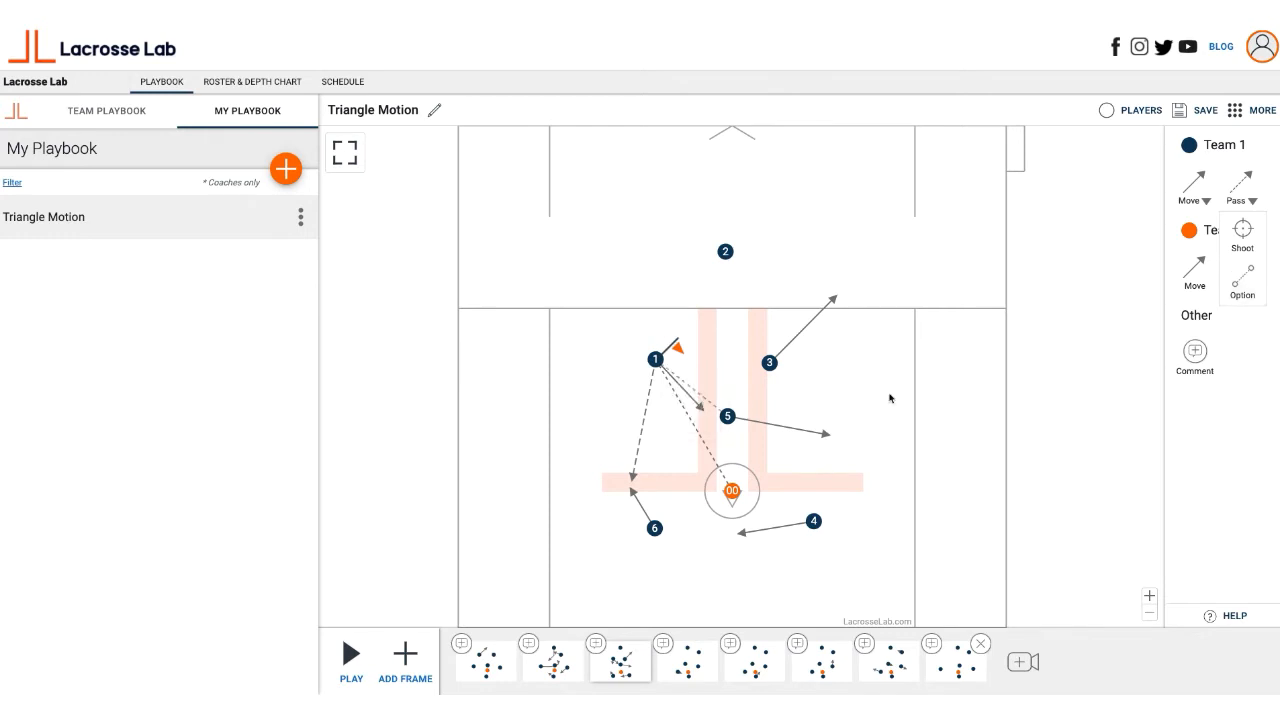
drag(1240, 285, 698, 260)
Set option priority 1 on player 1's line to the goalie and priority 2 on the line to player 5
click(696, 432)
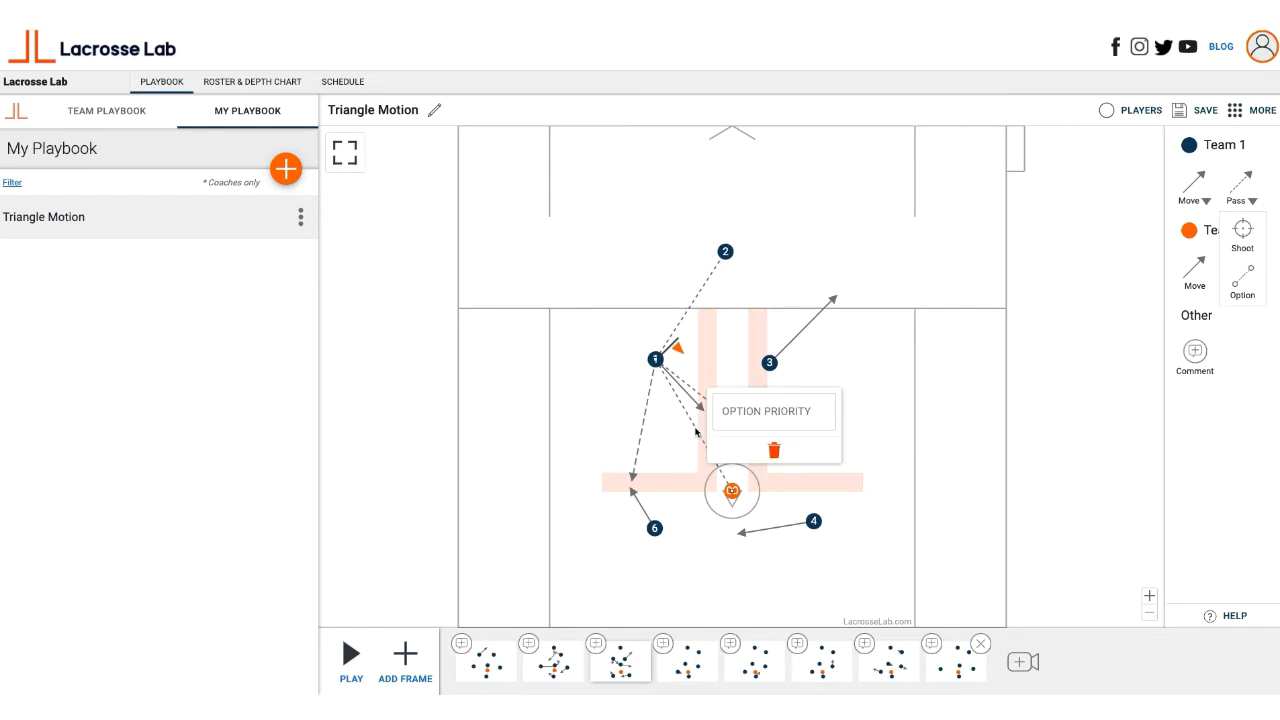
click(800, 414)
text(1)
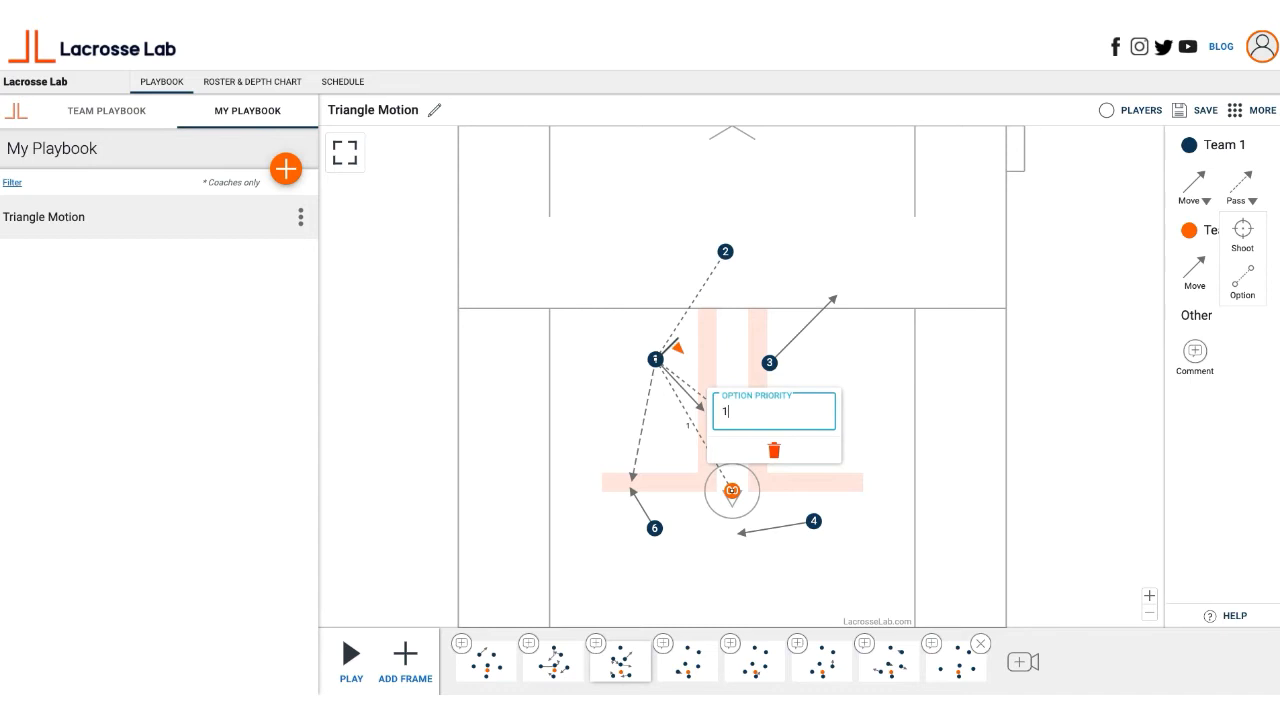
click(917, 418)
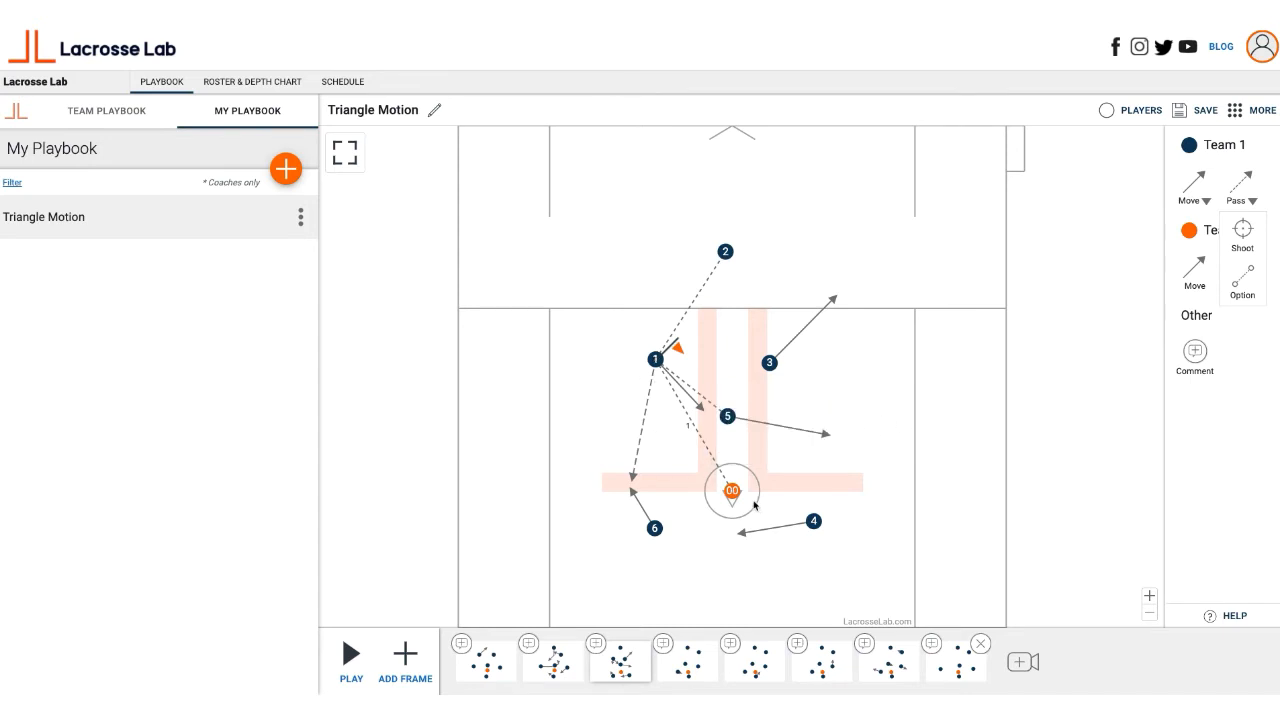
click(705, 403)
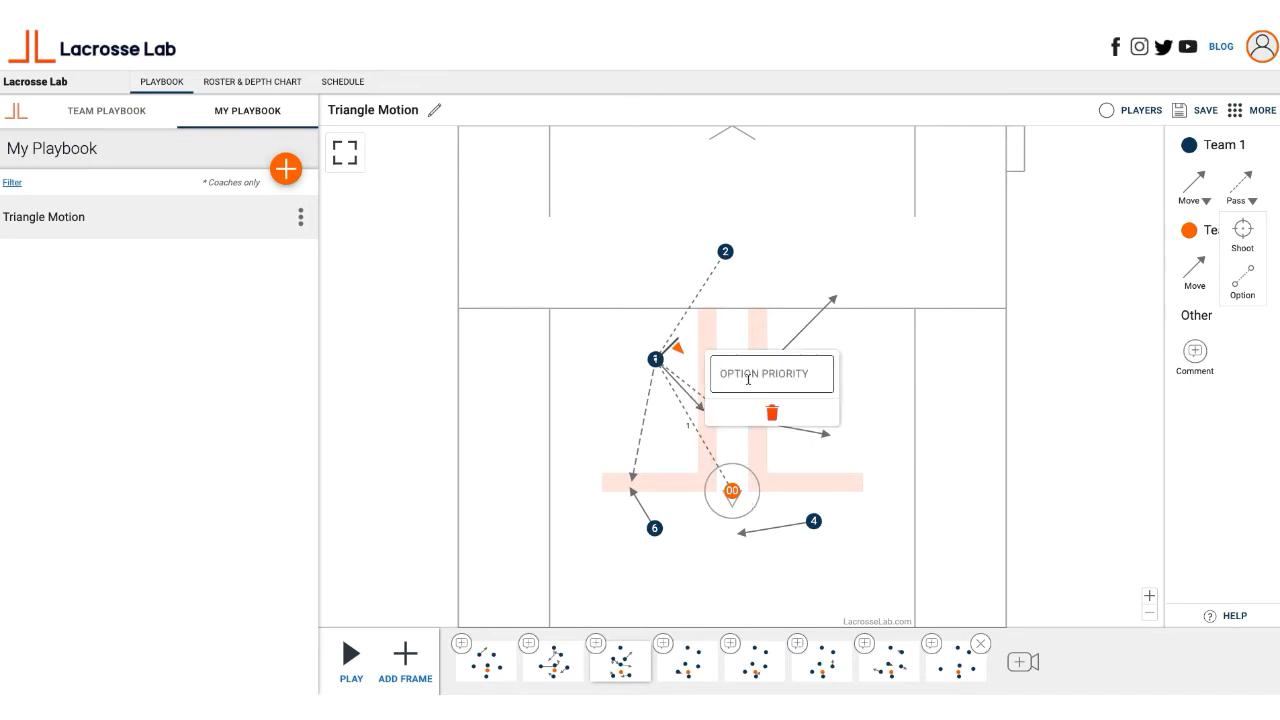
click(811, 406)
text(2)
click(922, 441)
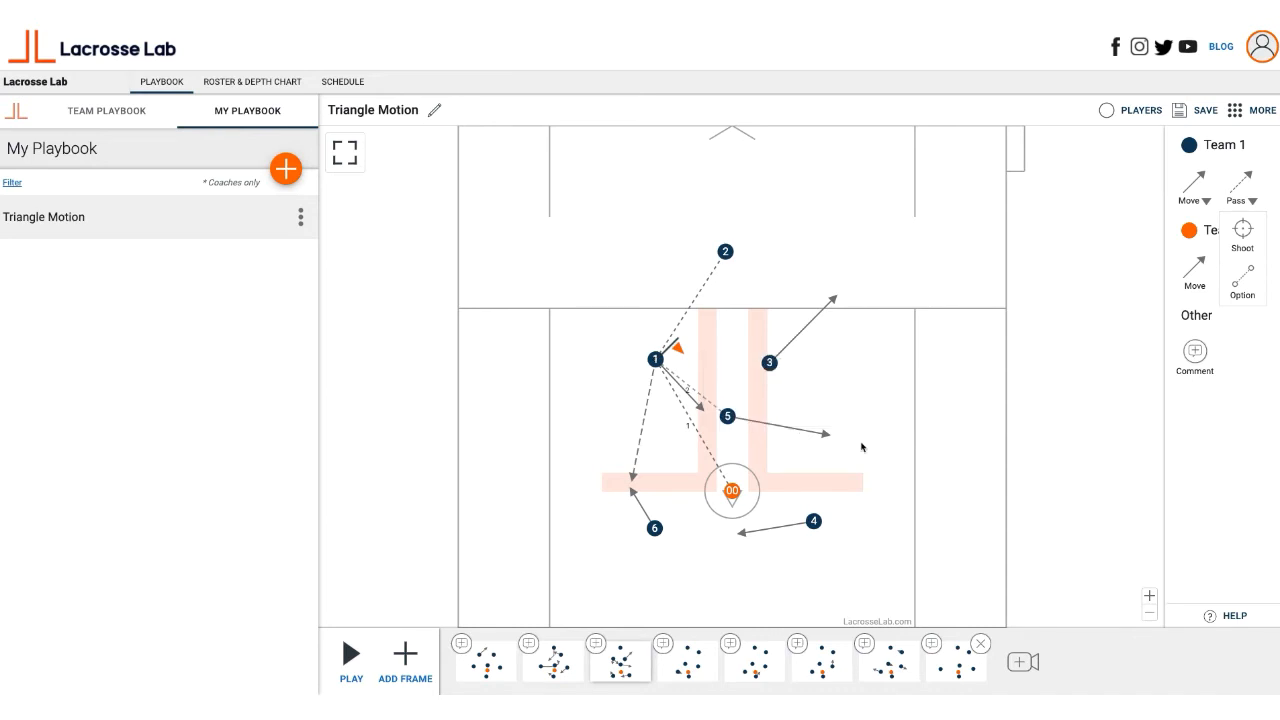
Set option priority 3 on player 1's pass toward player 6 and priority 4 on the option line to player 2
click(642, 438)
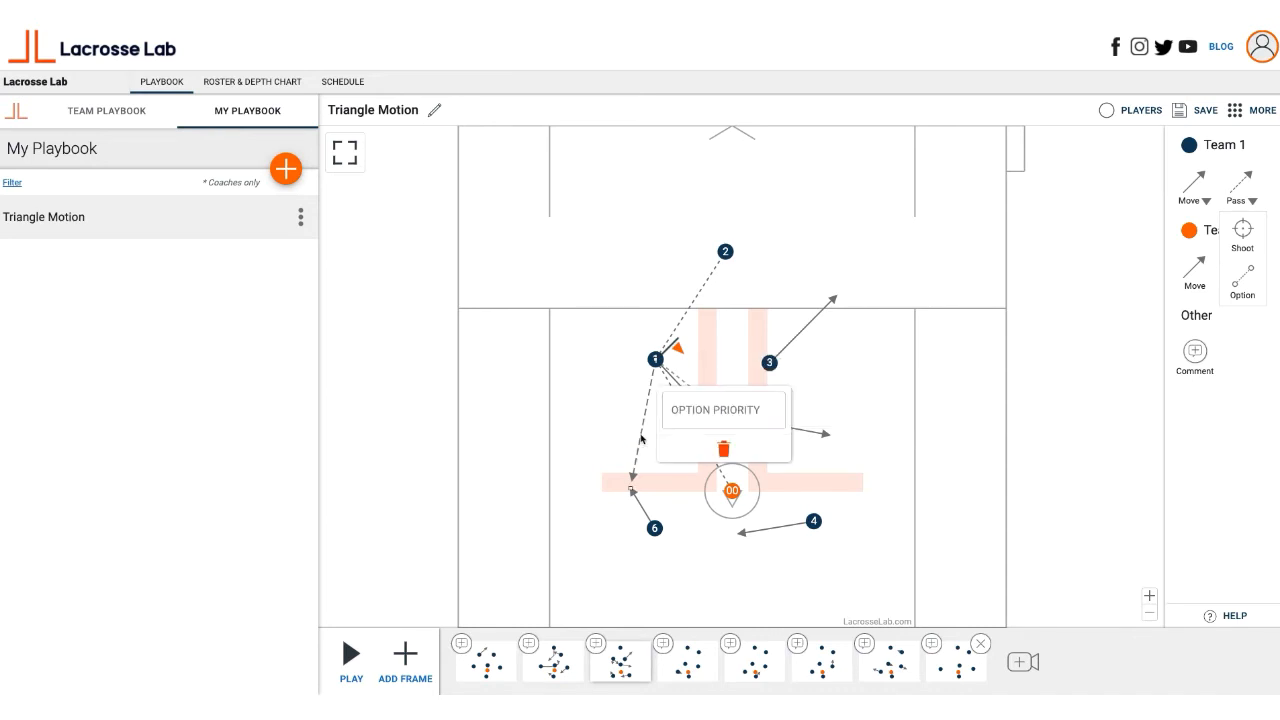
click(737, 410)
text(3)
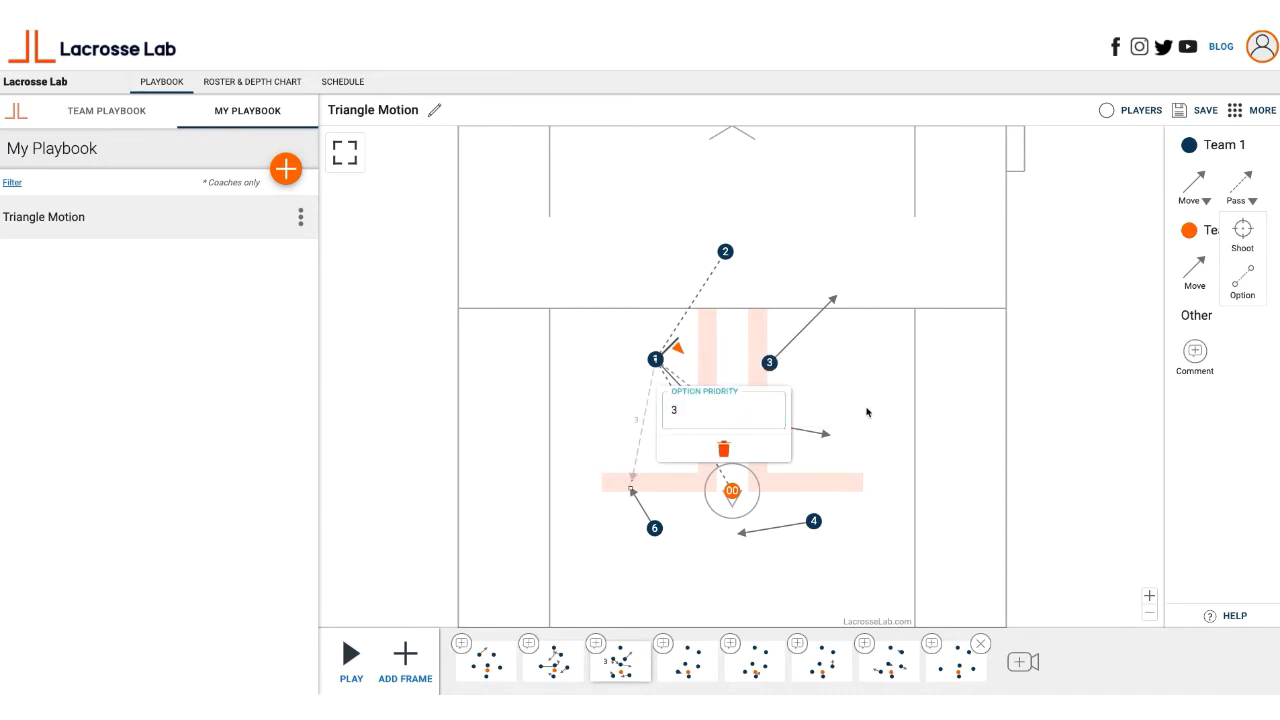
click(858, 412)
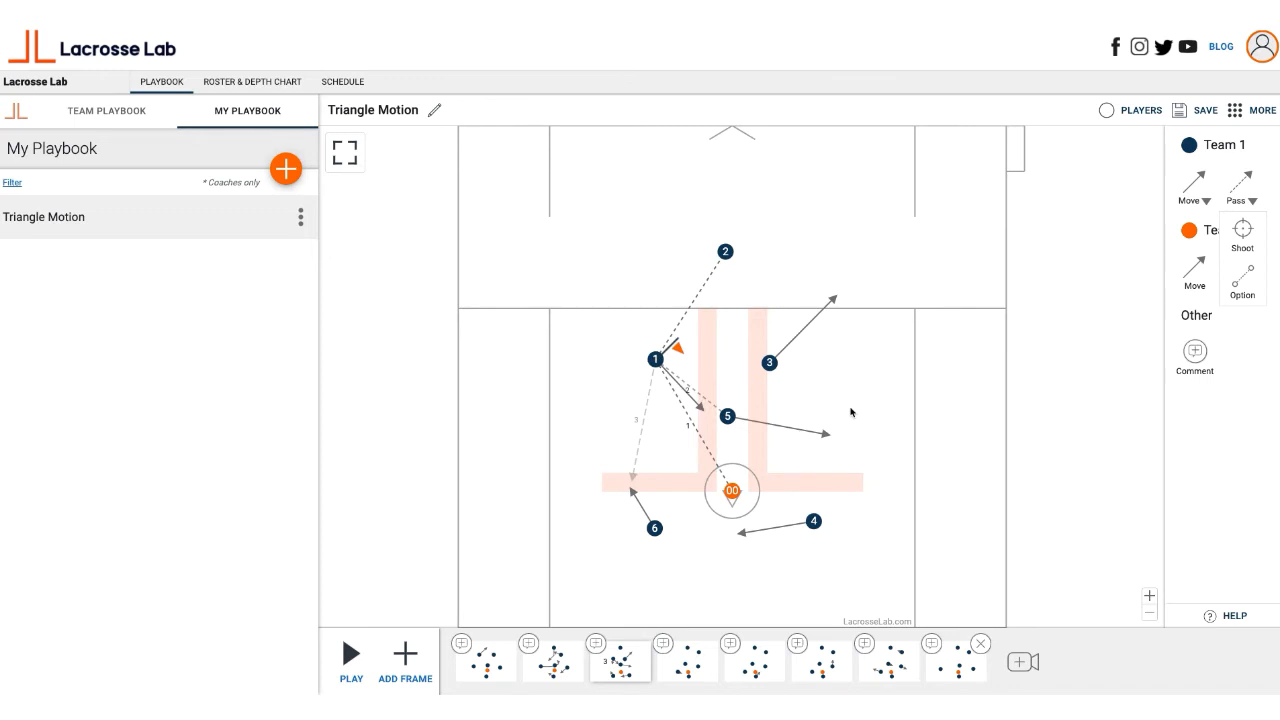
click(686, 310)
click(765, 299)
text(4)
click(882, 326)
Create a folder named Triangle Motion in My Playbook
click(286, 170)
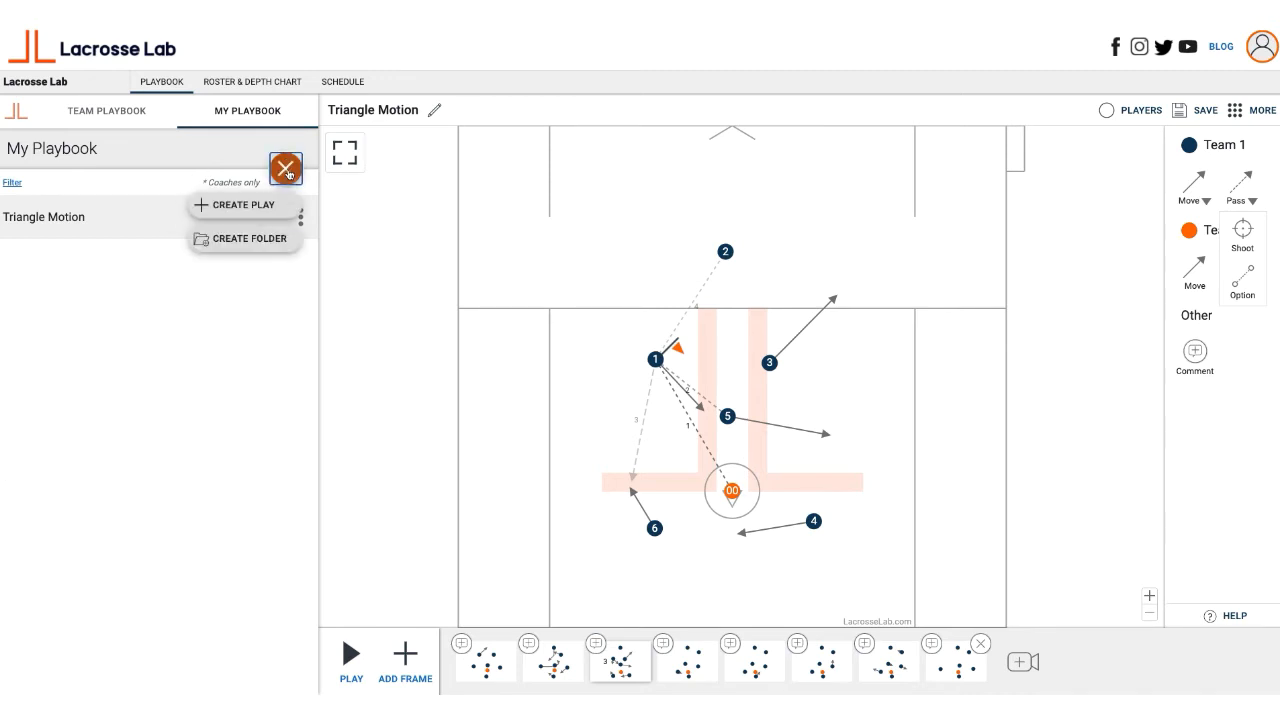
click(255, 238)
click(173, 229)
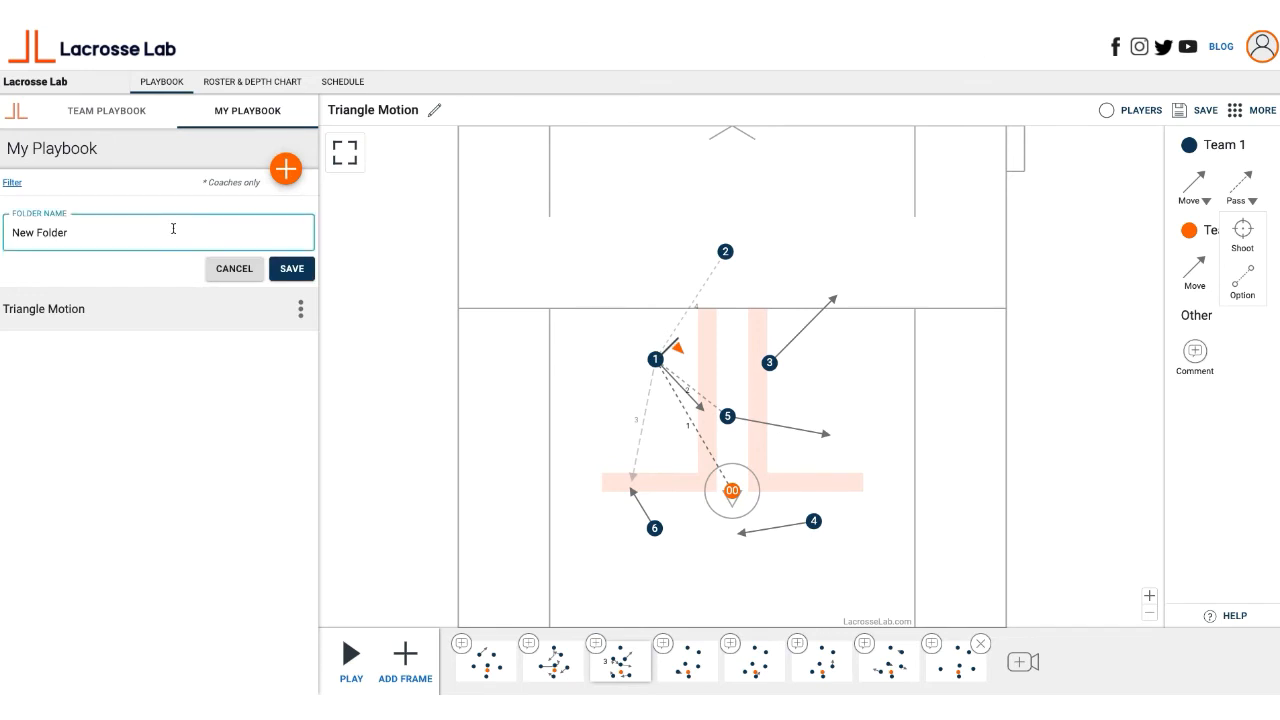
drag(173, 229, 2, 243)
drag(85, 236, 10, 238)
text(Triagn)
text(ngle Motion)
click(291, 268)
Add the Triangle Motion play to the Triangle Motion folder and open that folder
click(302, 268)
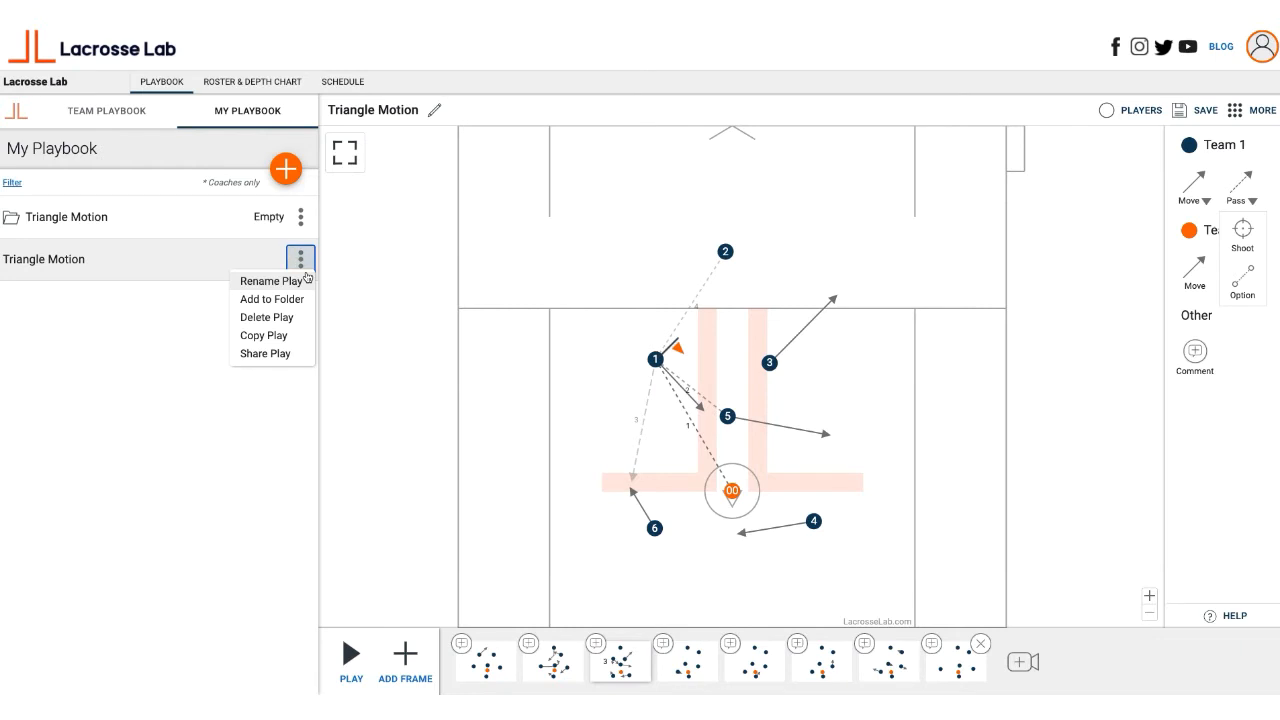
click(293, 300)
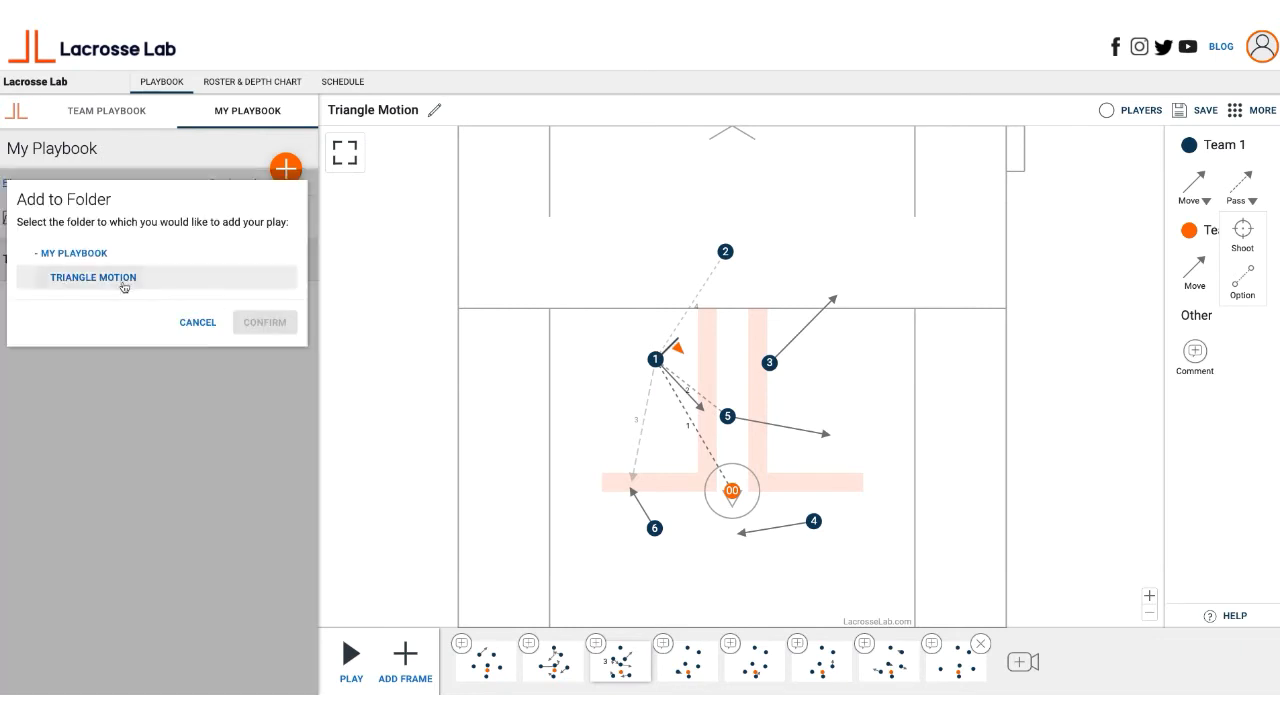
click(126, 279)
click(264, 322)
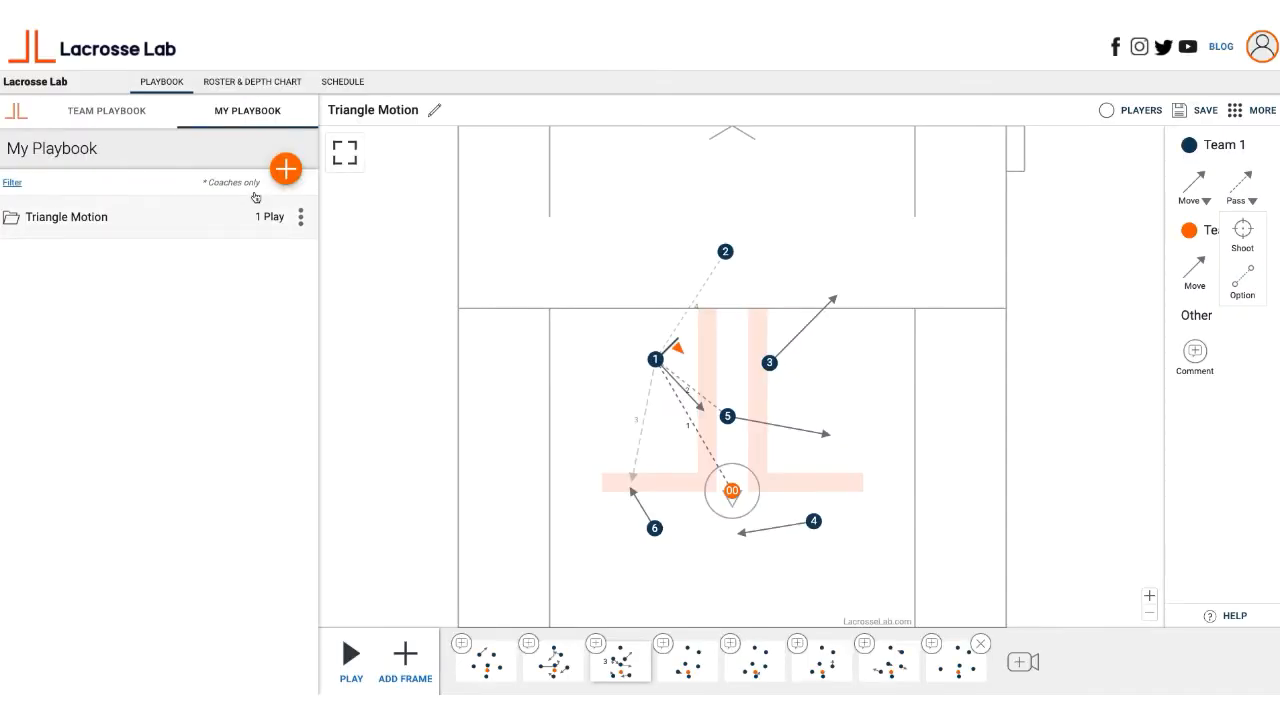
click(166, 220)
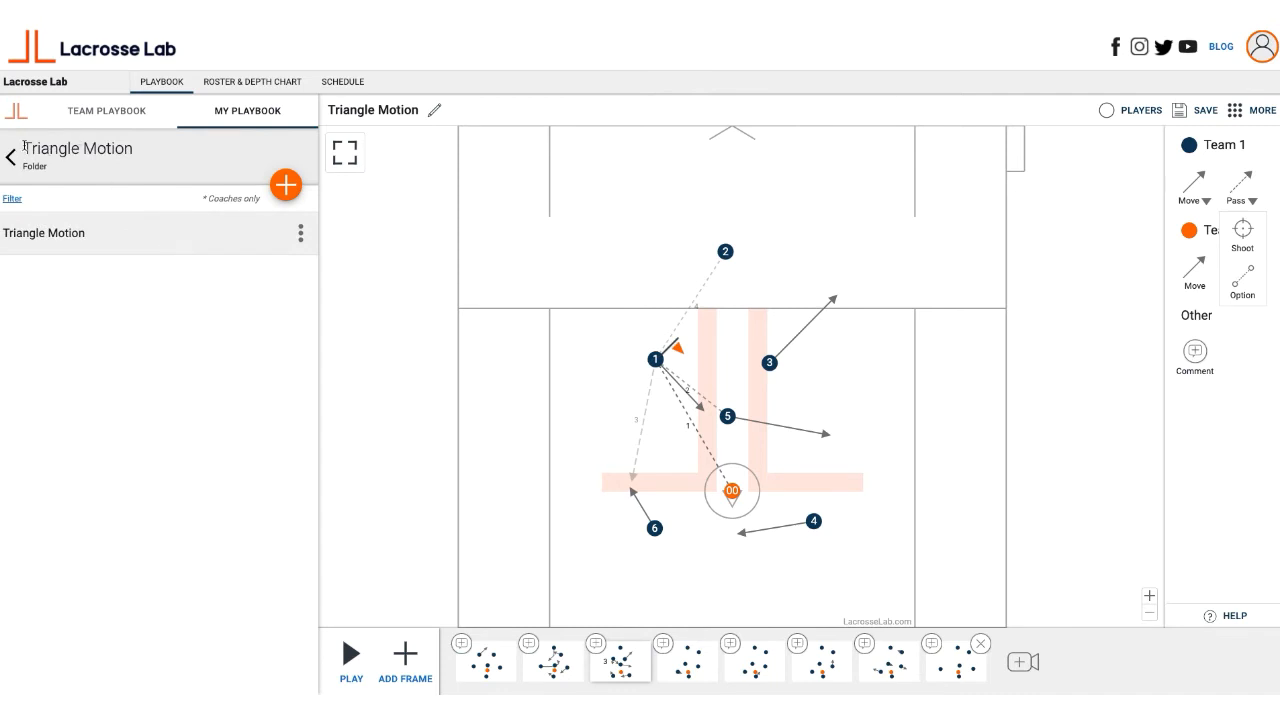
Examine which priority option the play follows by viewing its third, fourth and fifth frames
drag(25, 147, 149, 143)
click(152, 160)
click(648, 421)
click(602, 420)
click(687, 672)
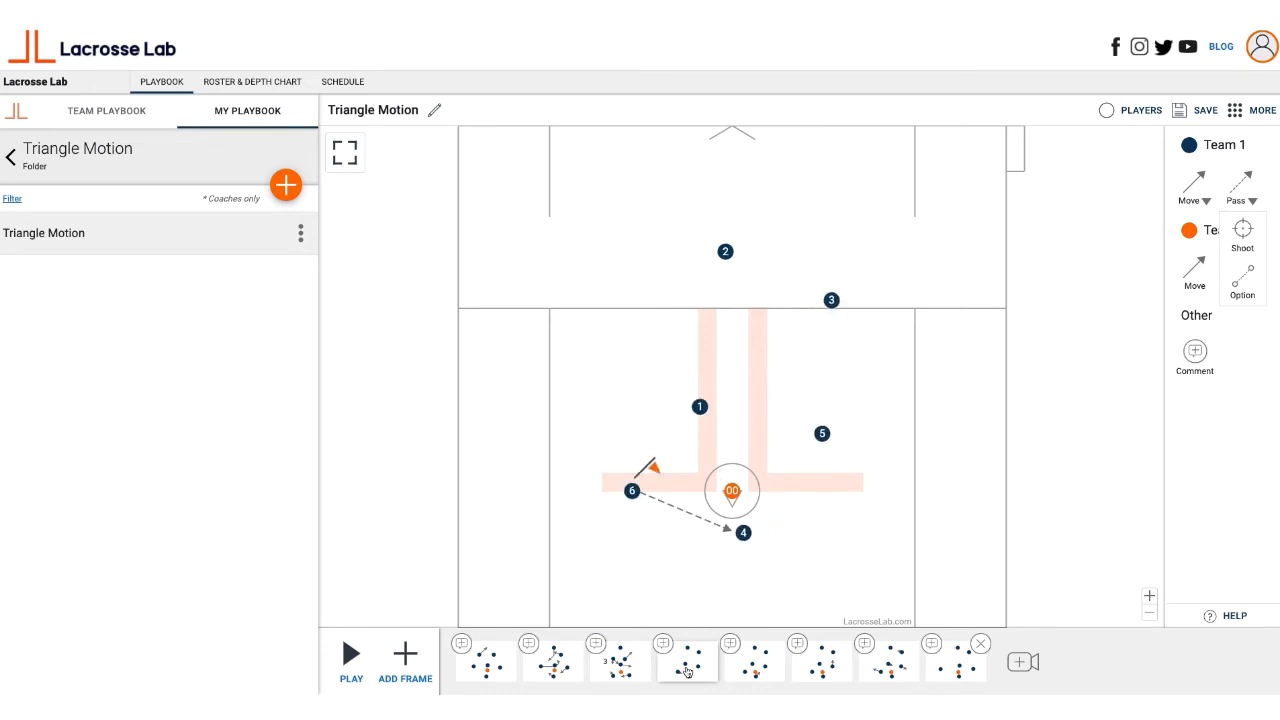
click(749, 670)
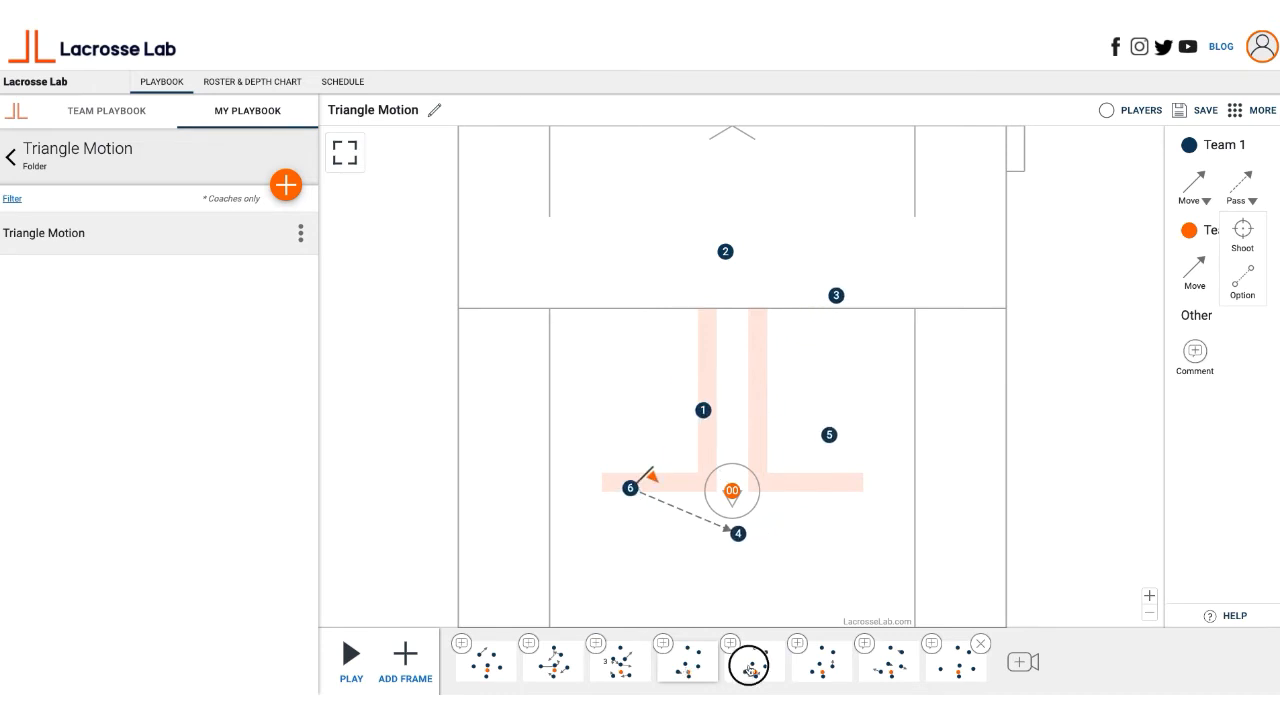
click(622, 662)
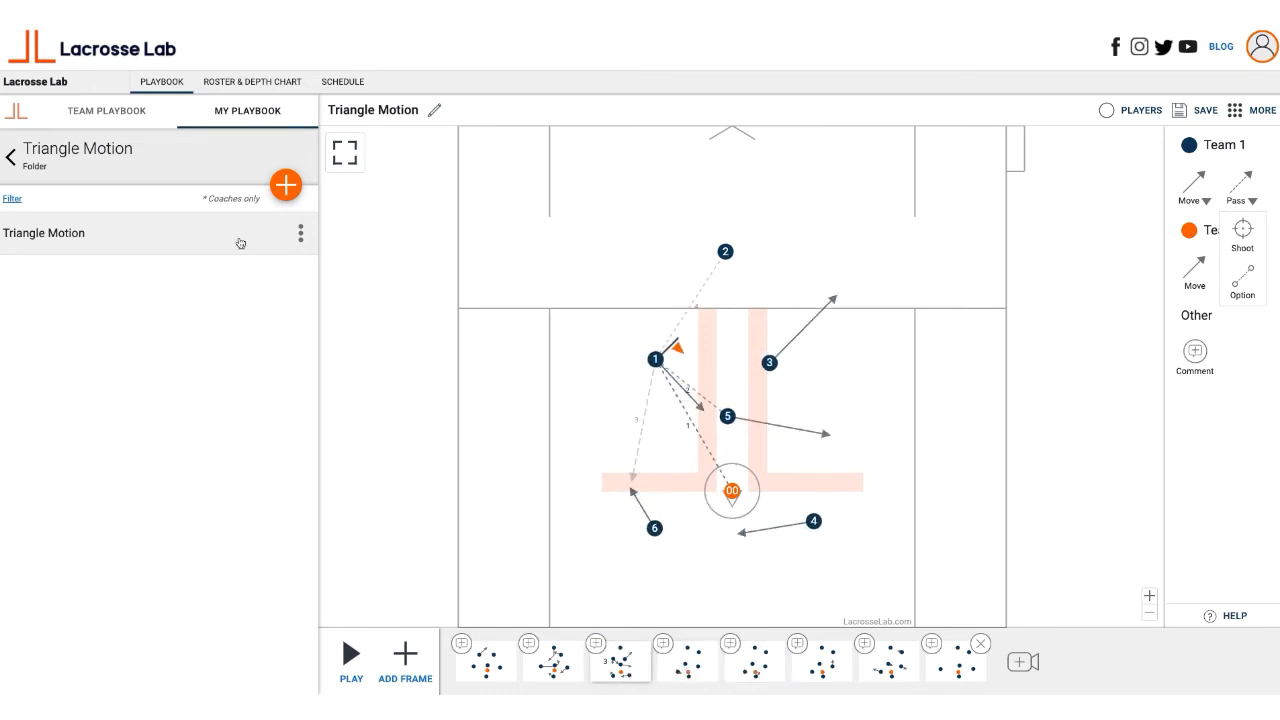
Rename the Triangle Motion play inside the folder as Option 3
click(299, 240)
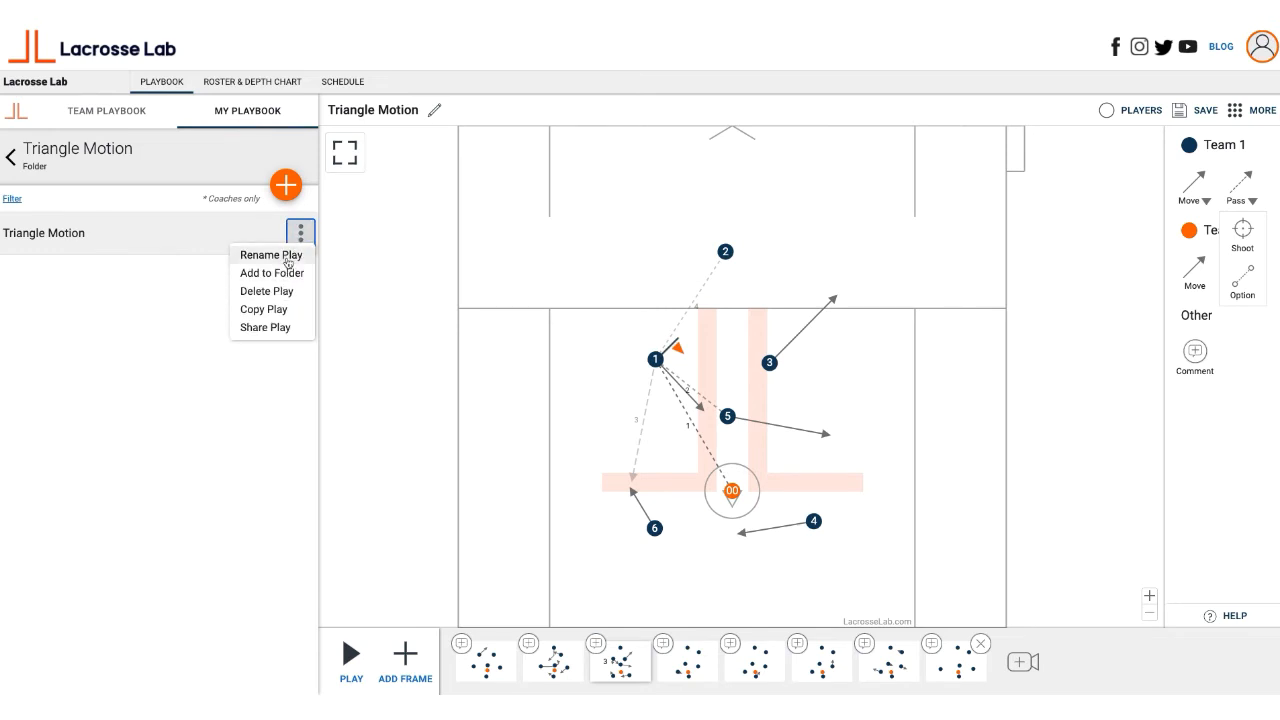
click(281, 257)
drag(104, 250, 2, 258)
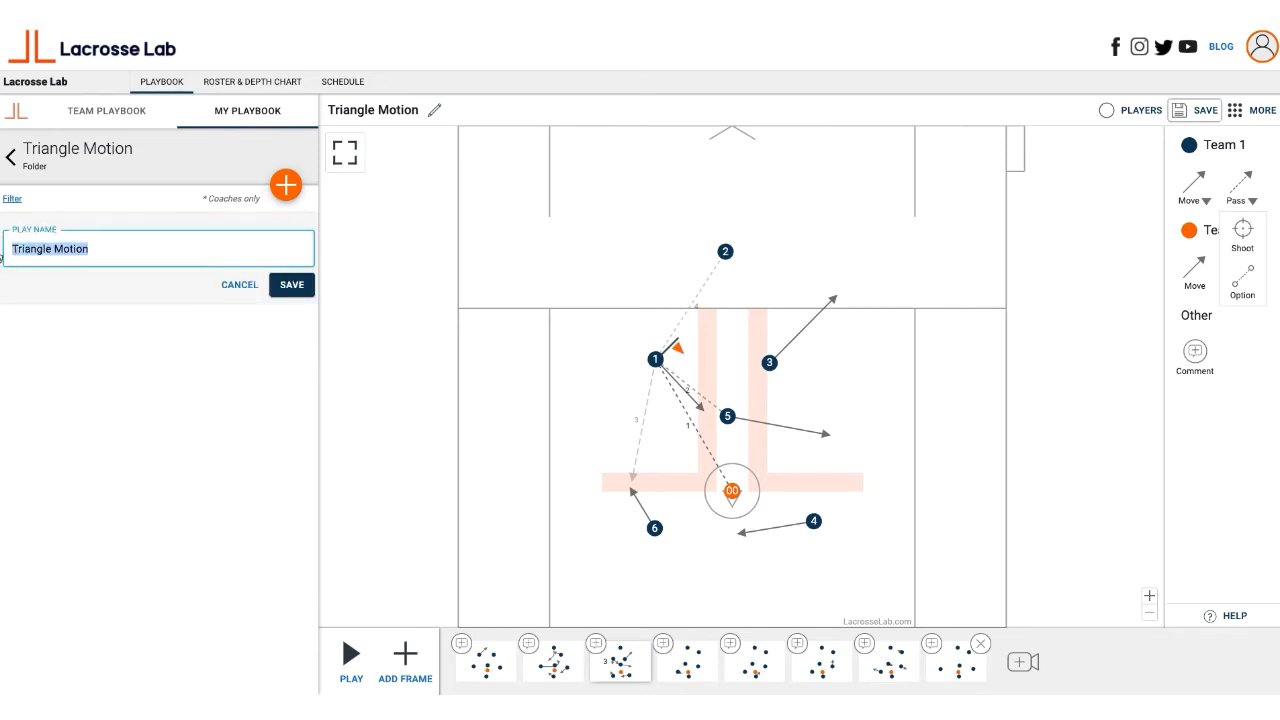
text(0pti)
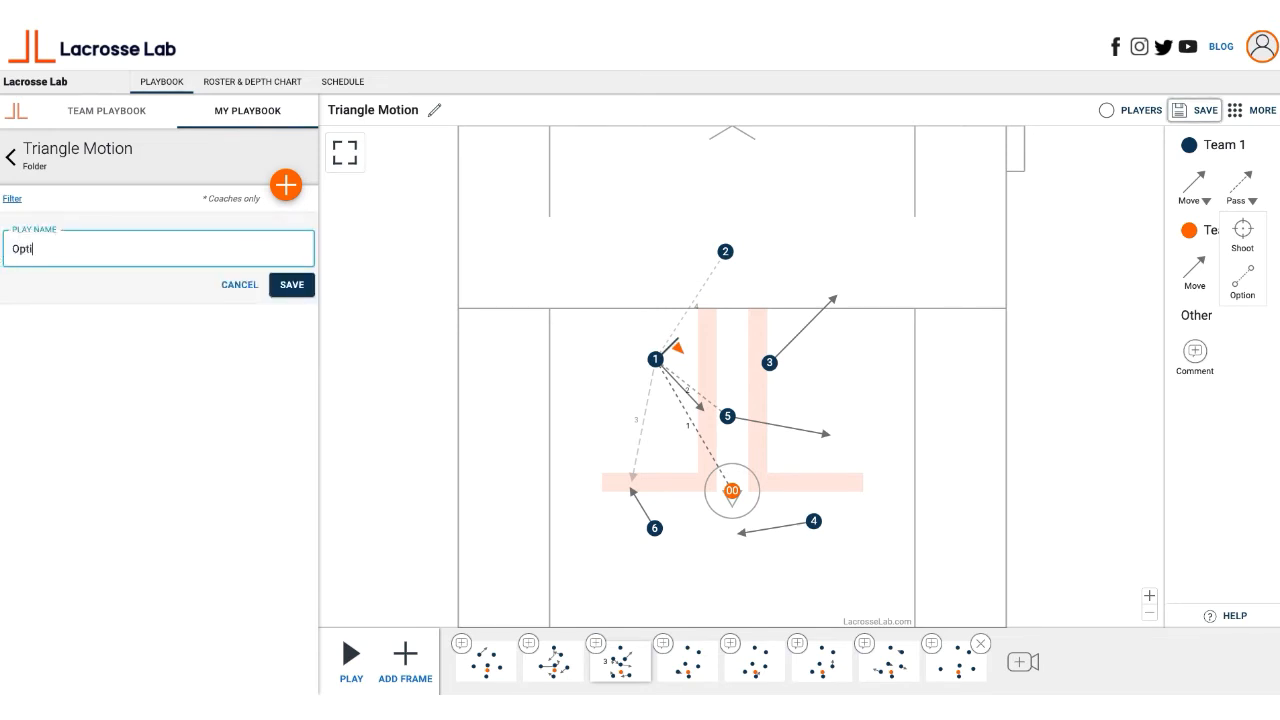
text(on 3)
click(291, 286)
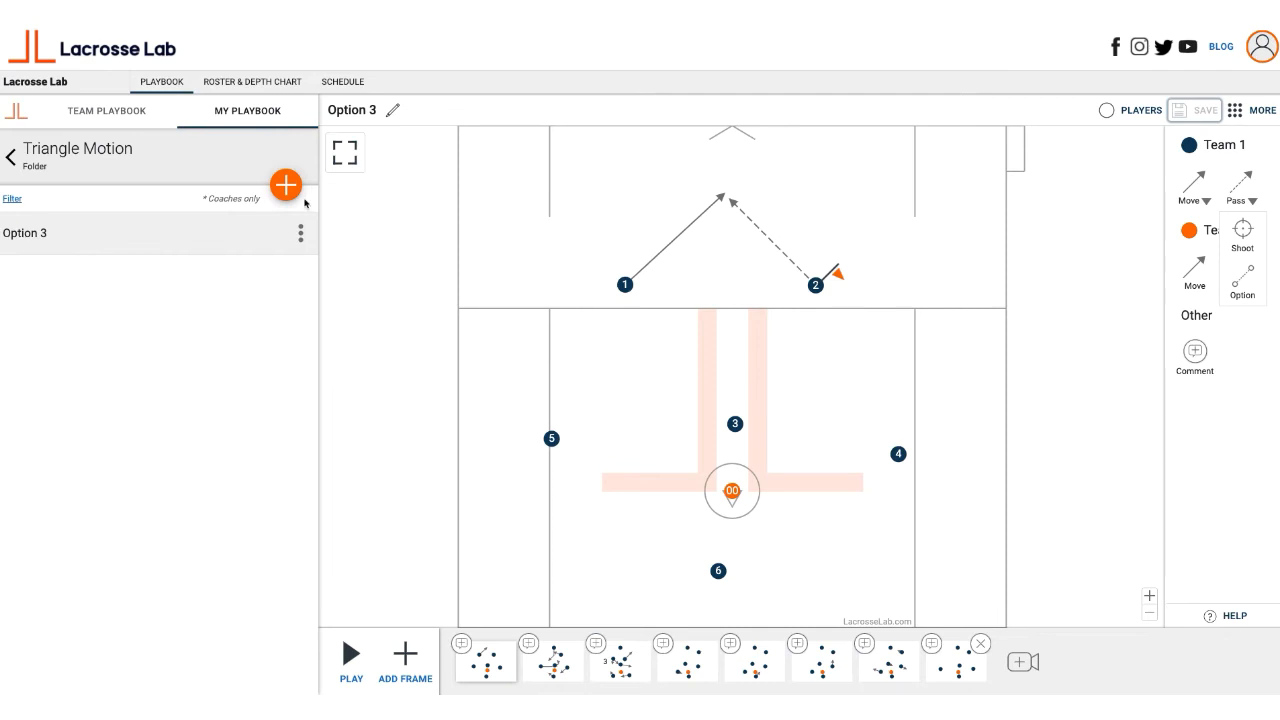
Make a copy of the Option 3 play and return to the My Playbook list
click(300, 233)
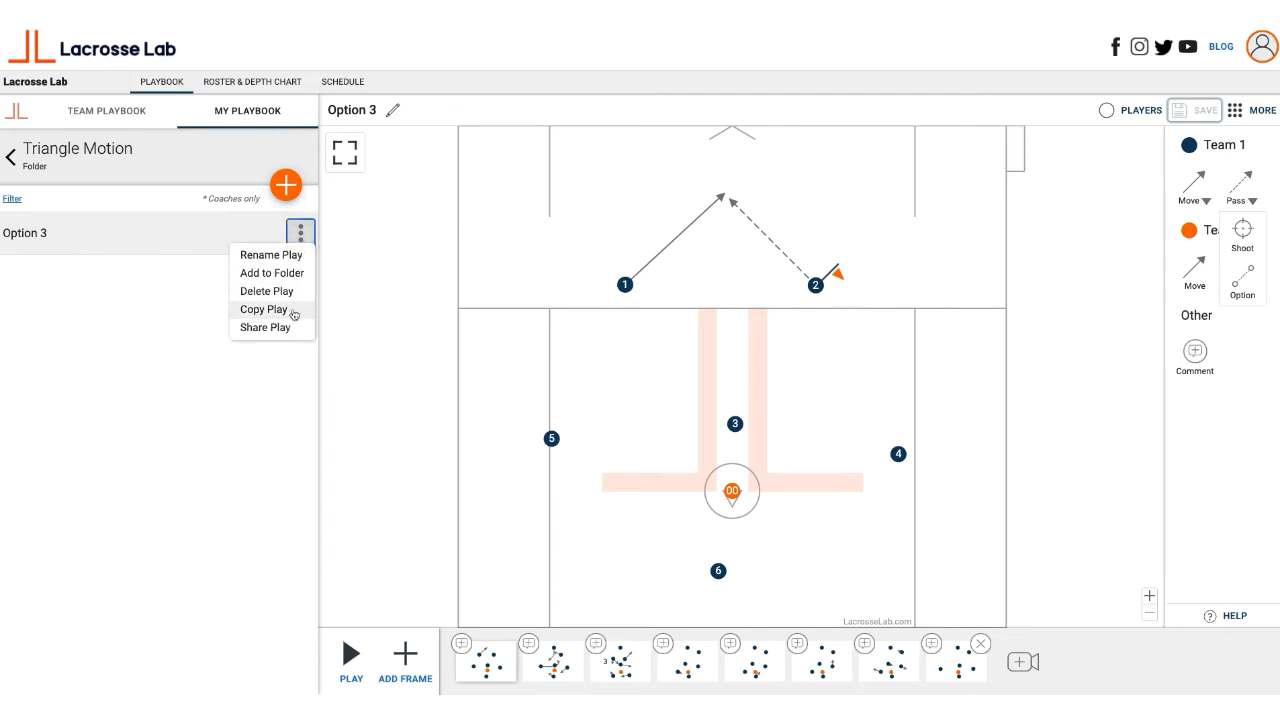
click(264, 309)
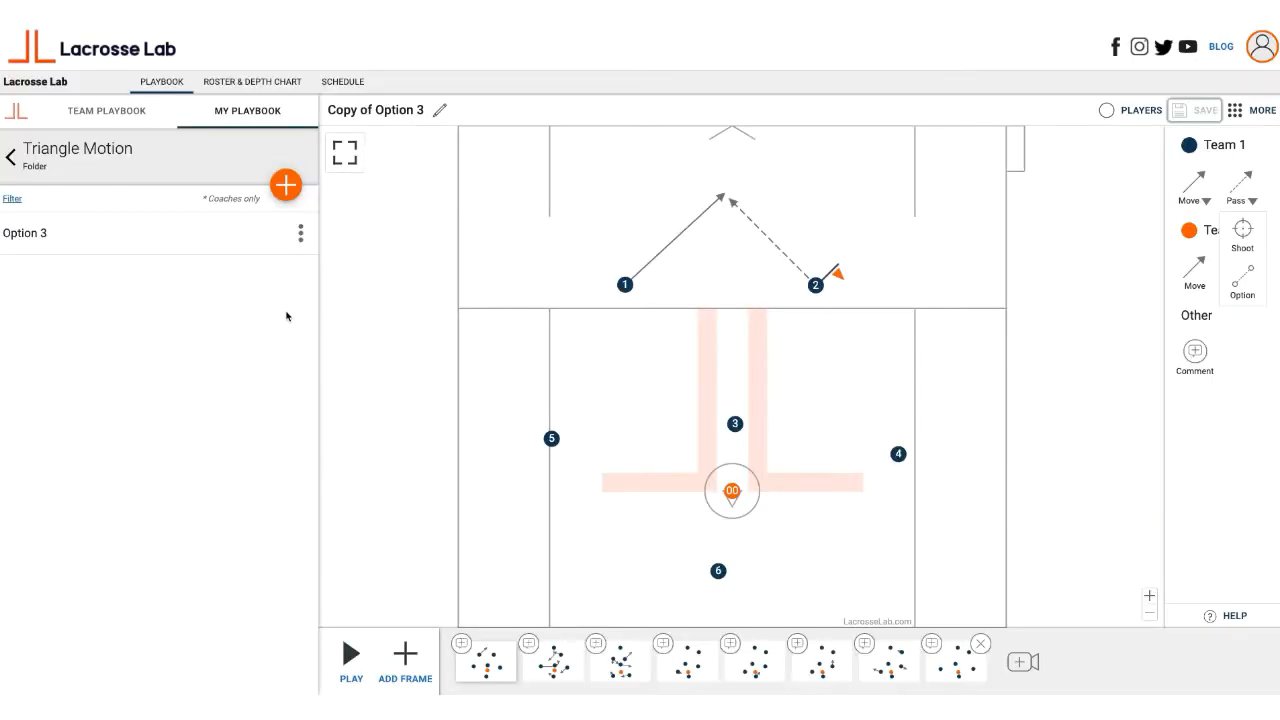
click(10, 157)
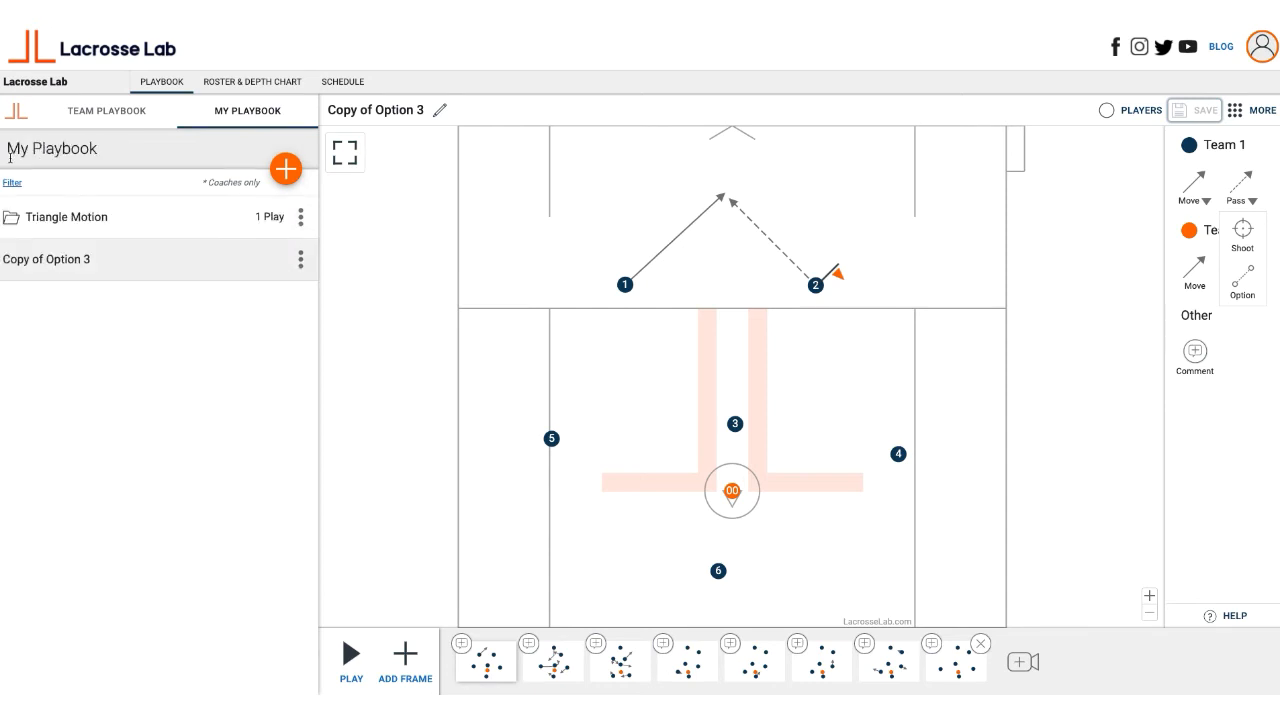
In the third frame of Copy of Option 3, delete player 1's pass toward player 6 and player 1's move arrow
click(301, 261)
click(285, 489)
click(618, 666)
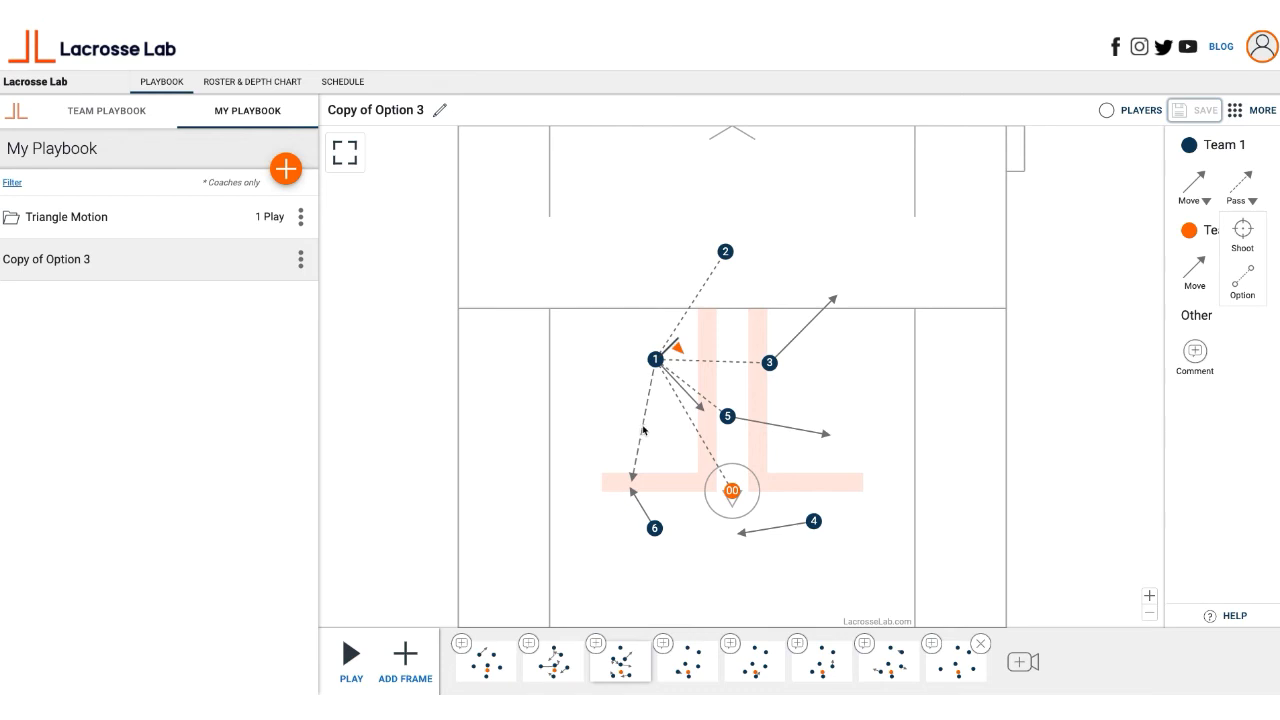
click(643, 430)
click(724, 449)
click(706, 404)
click(759, 424)
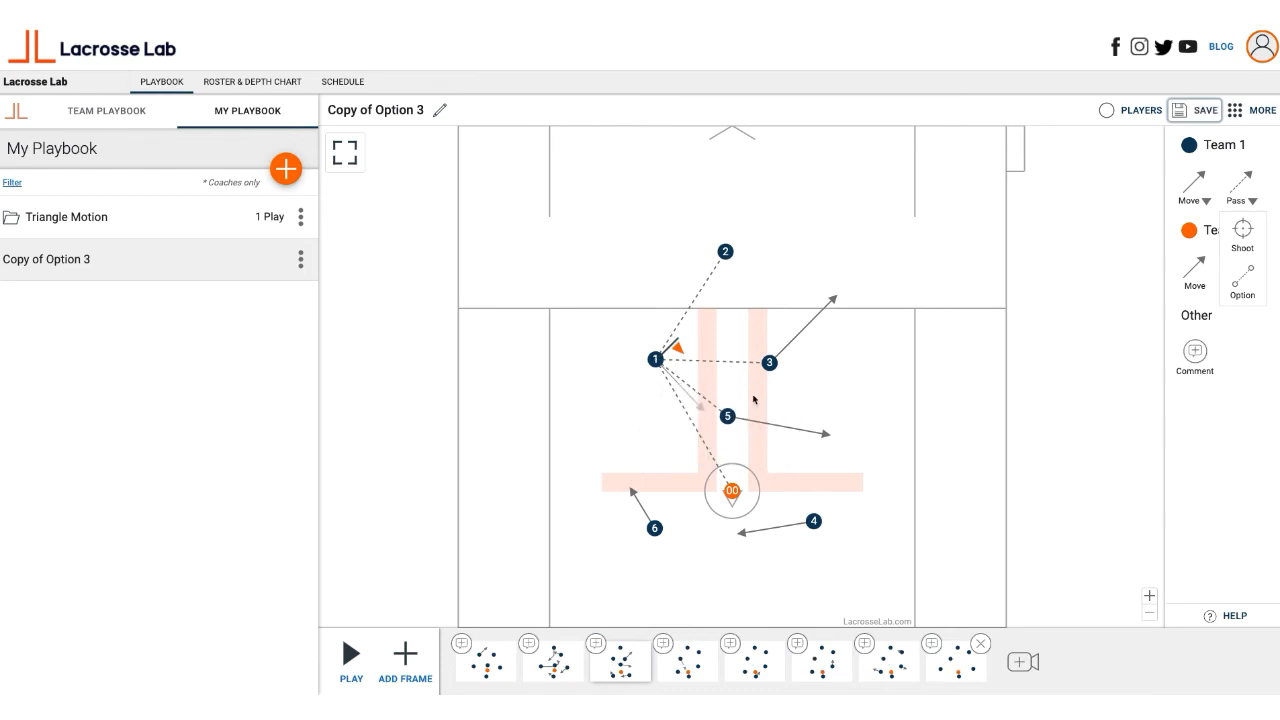
Delete the option lines running from player 1 to players 3, 2 and 5 in the third frame
click(736, 362)
click(793, 387)
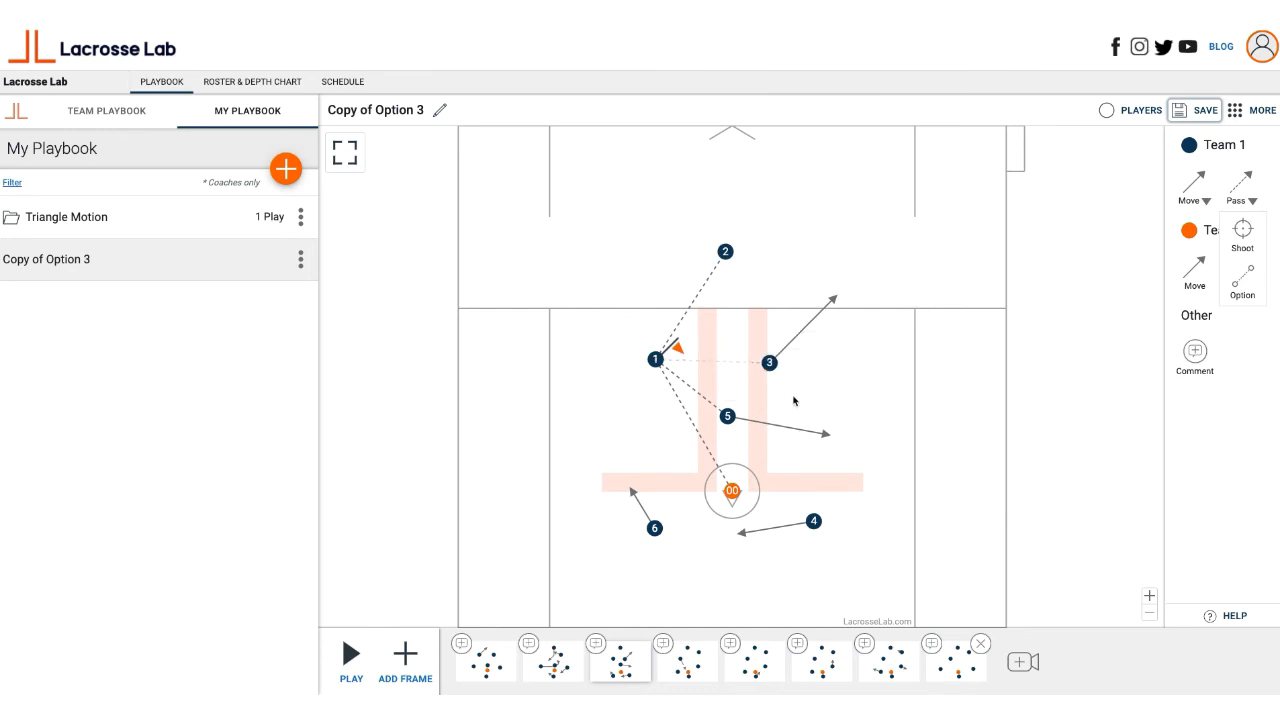
click(696, 309)
click(792, 341)
click(698, 397)
click(772, 410)
Replace the option line between player 1 and the goalie with a shot by player 1 on goal
click(688, 418)
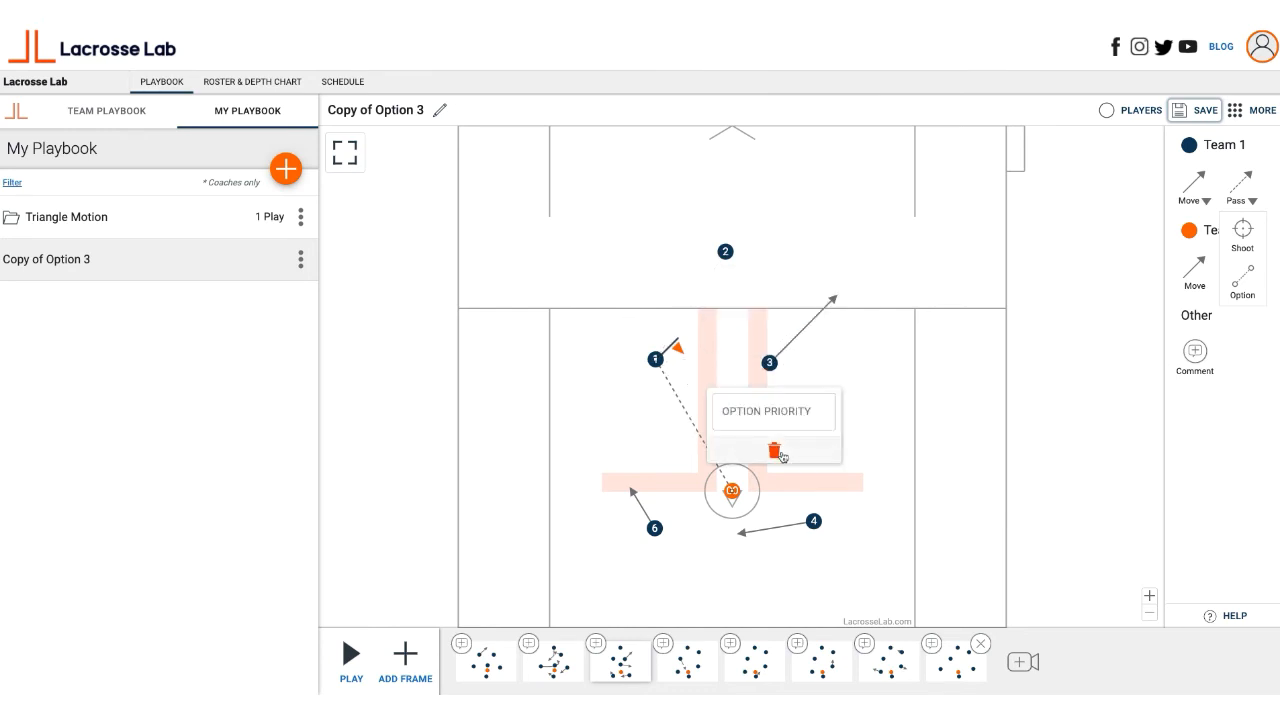
click(775, 452)
drag(1255, 234, 796, 474)
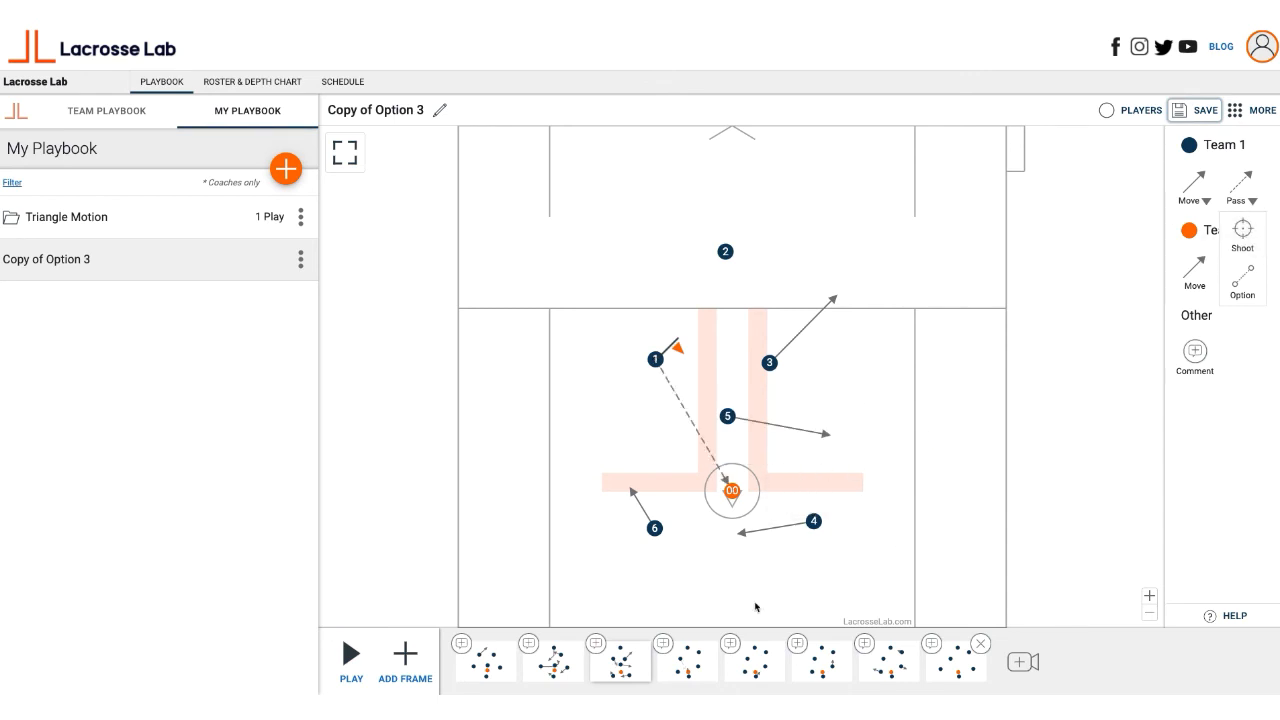
Delete the fourth through eighth frames of the Copy of Option 3 play, confirming each deletion
click(686, 662)
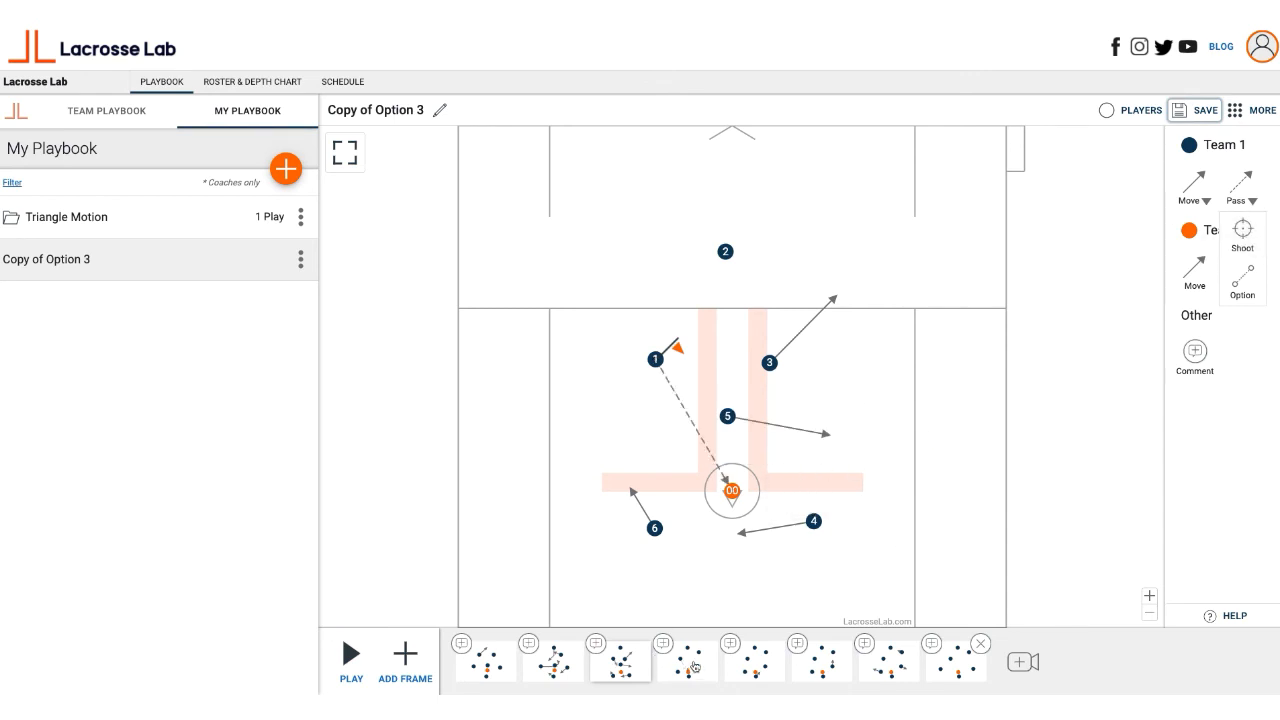
click(981, 645)
click(674, 99)
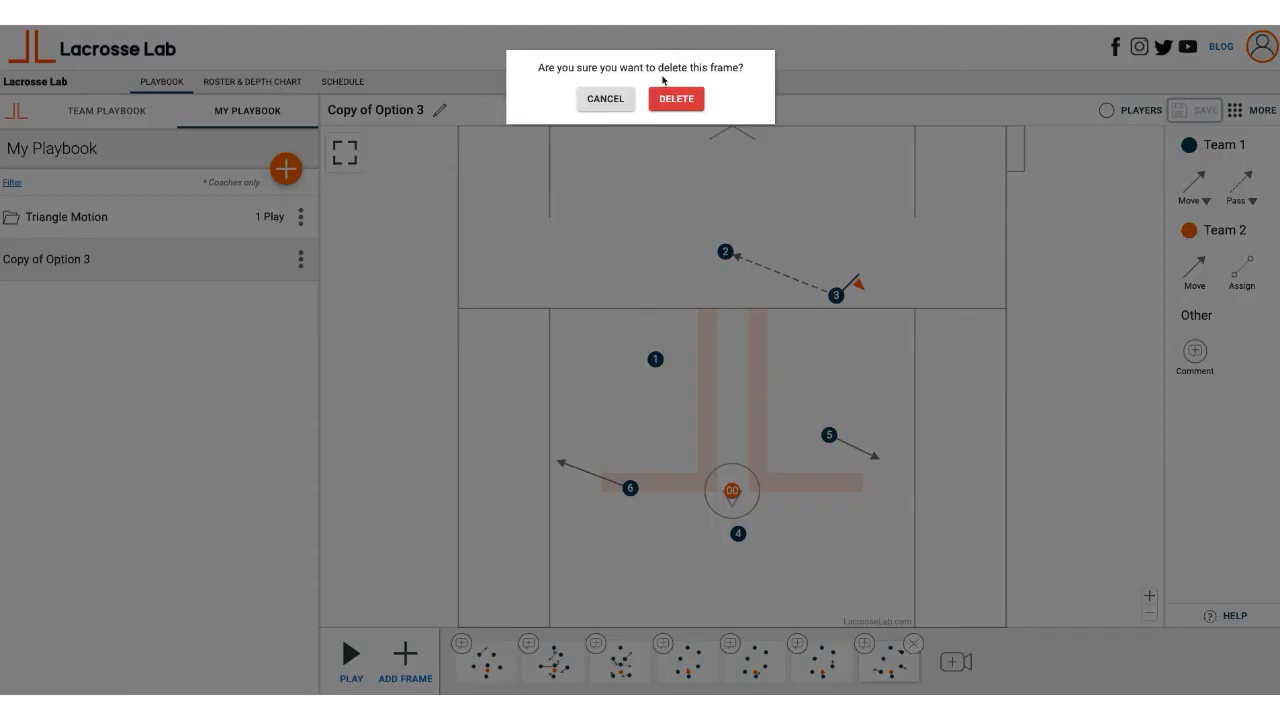
click(700, 98)
click(846, 643)
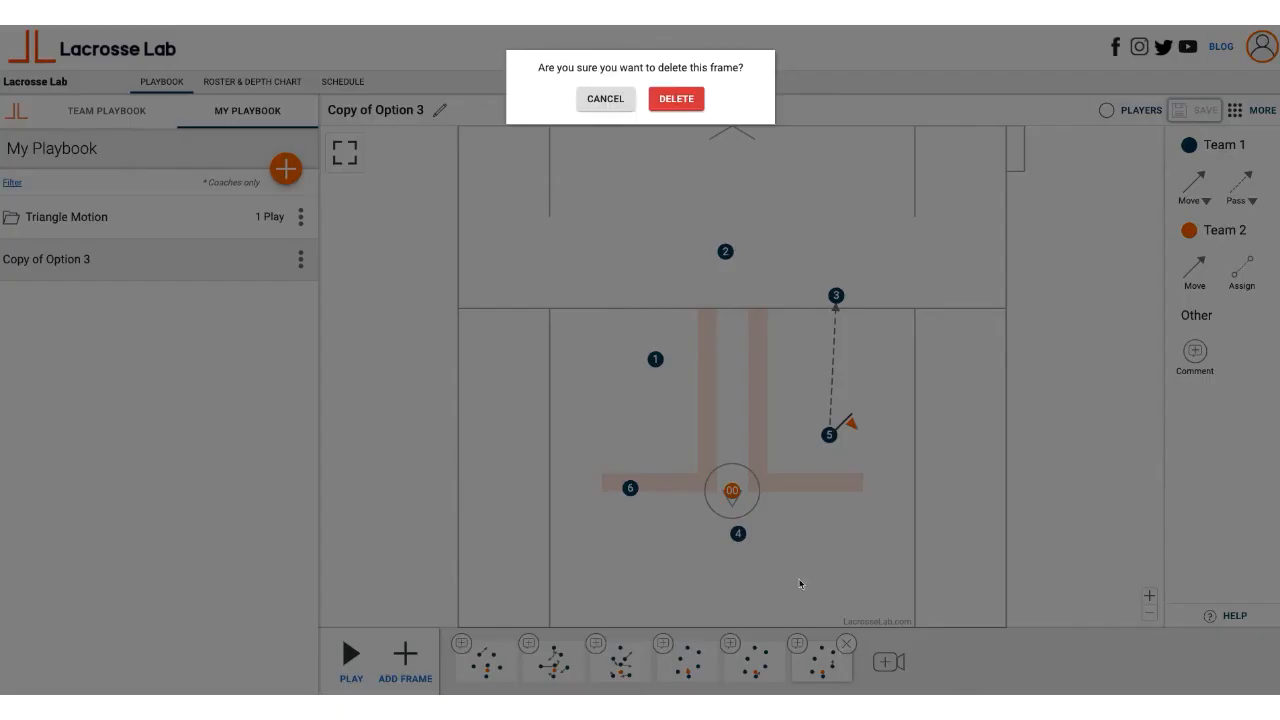
click(698, 100)
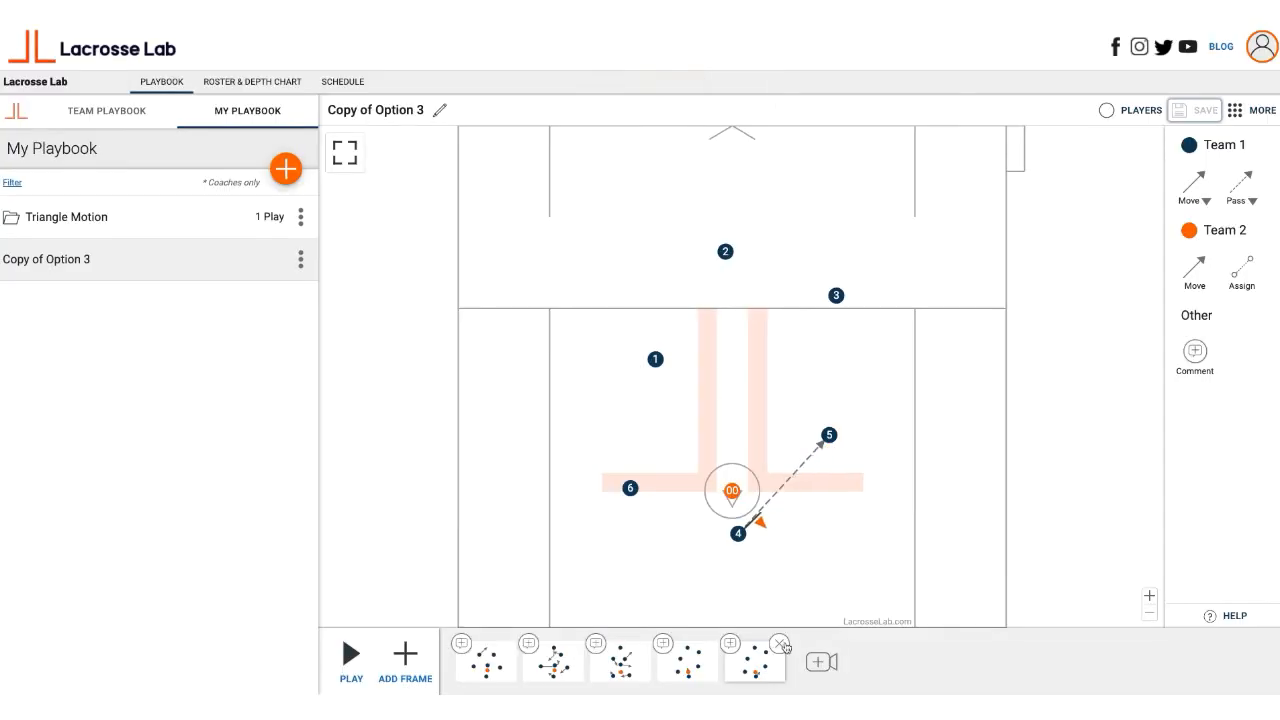
click(778, 643)
click(685, 102)
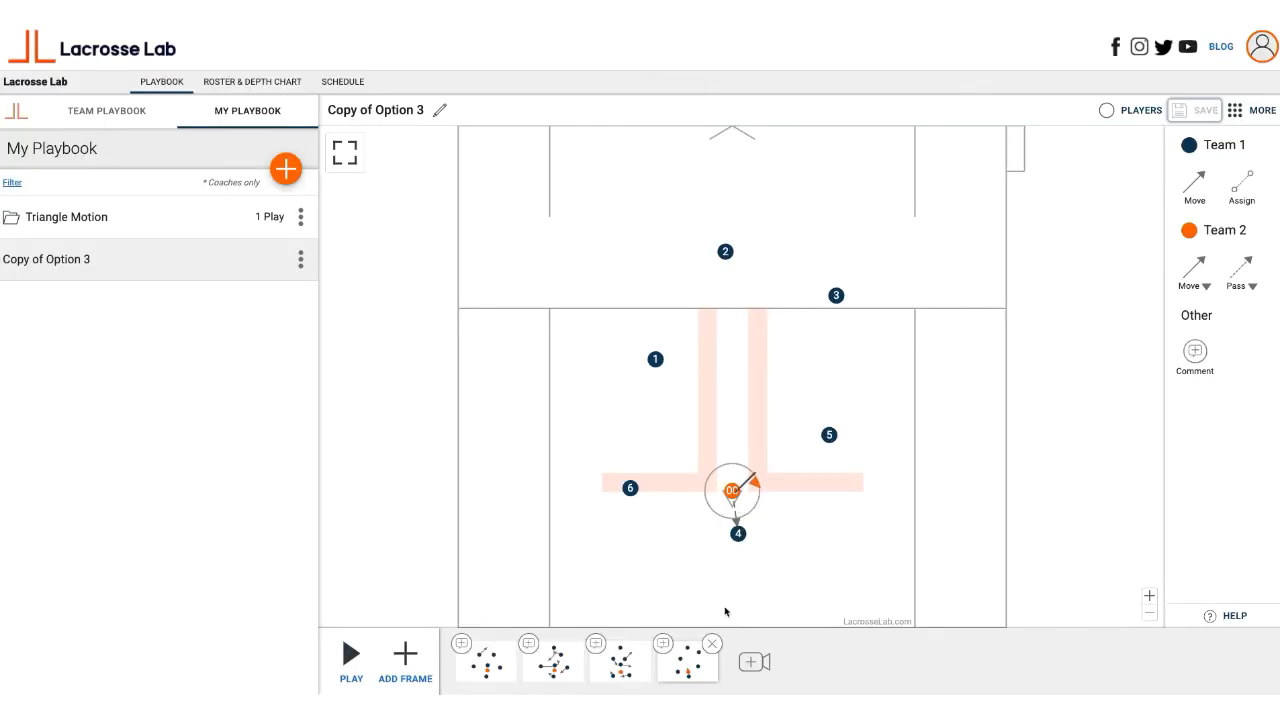
click(713, 643)
click(676, 100)
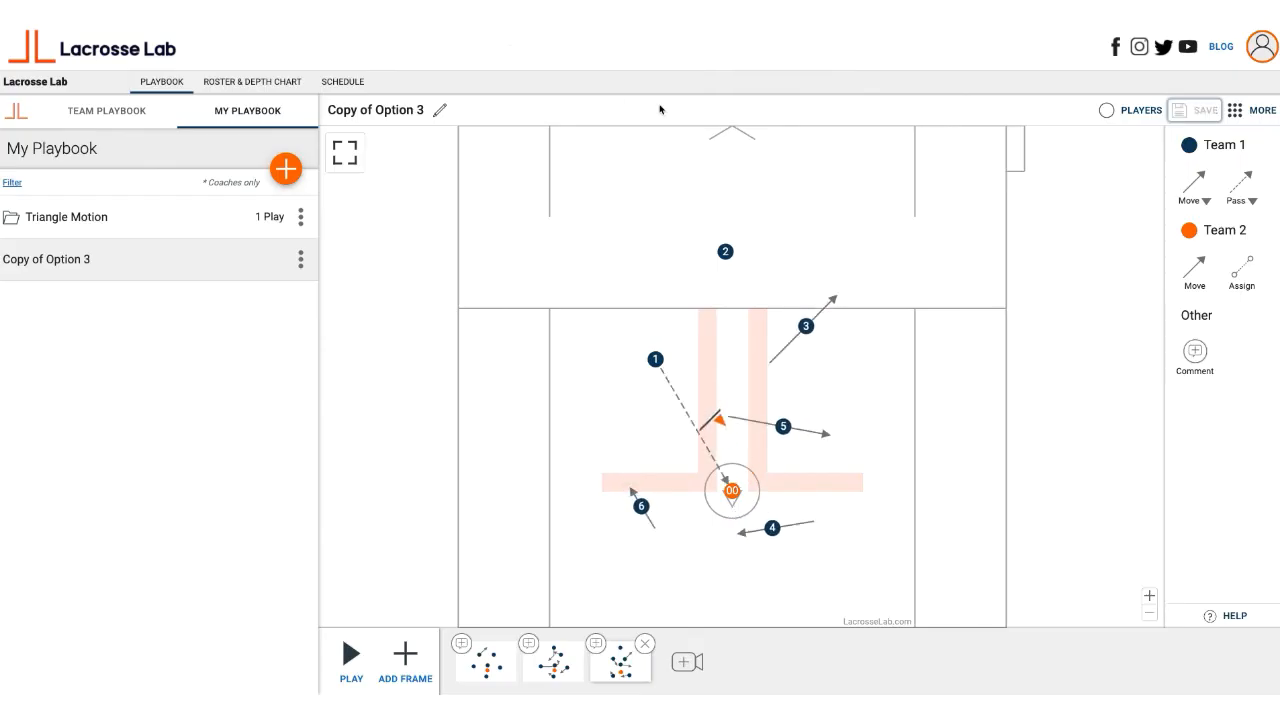
In the third frame, set the option priority of player 1's shot to 1 and add an option line from player 1 to player 6
click(560, 662)
click(617, 662)
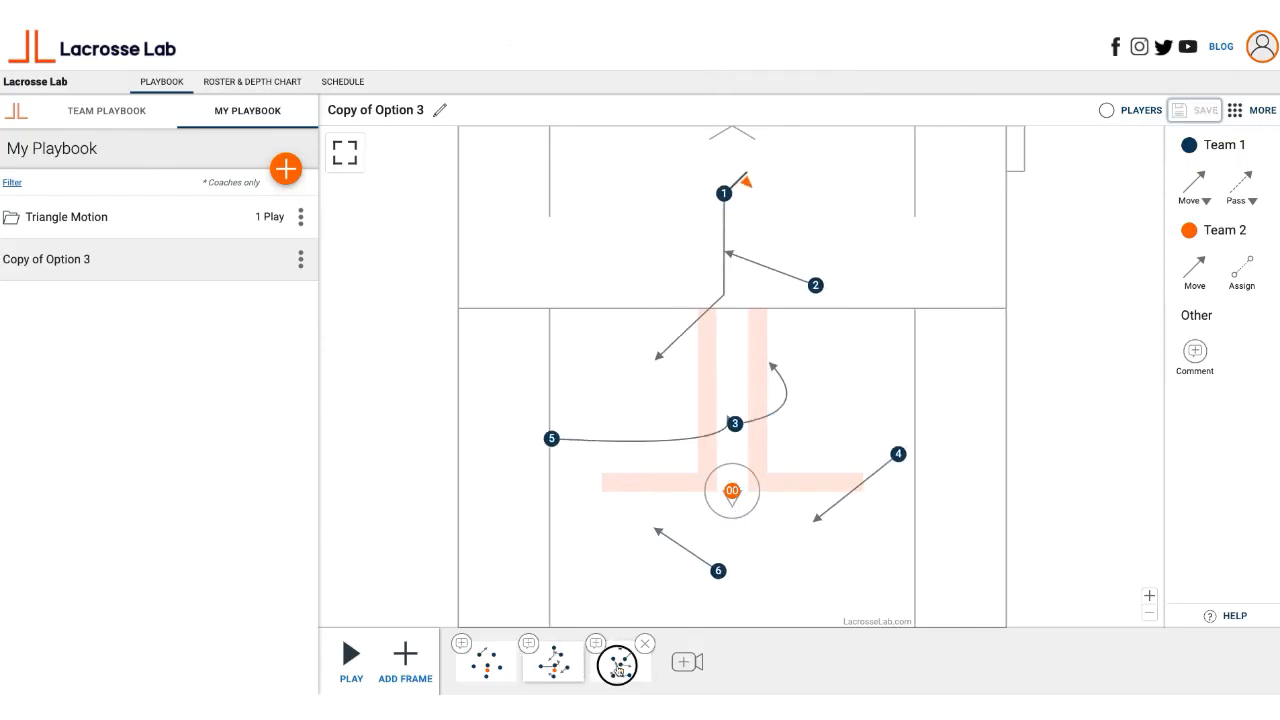
click(687, 413)
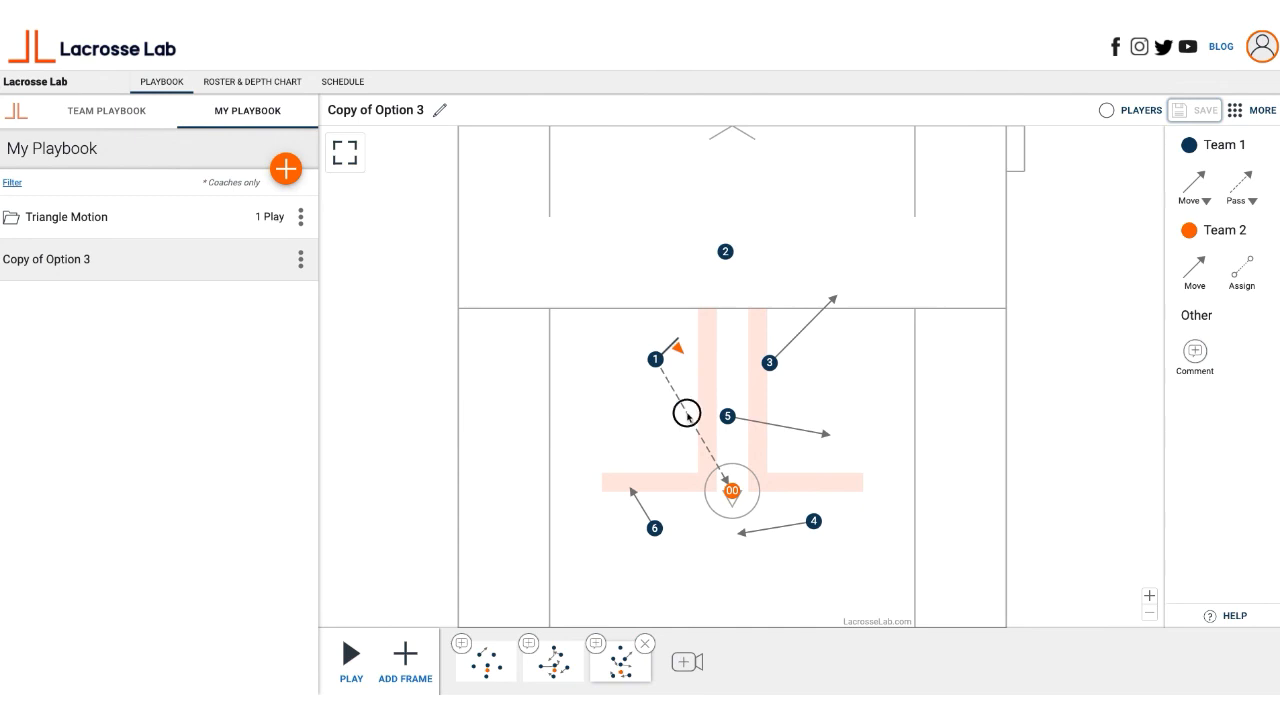
click(744, 410)
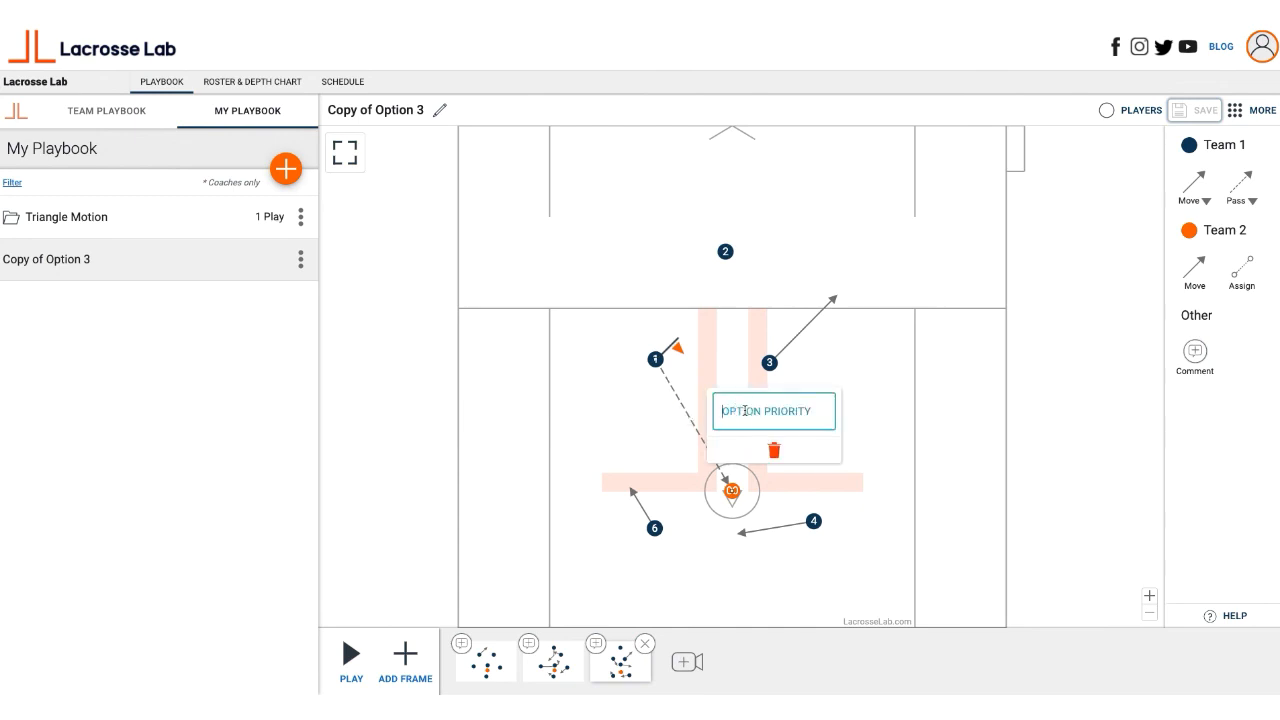
text(1)
click(935, 403)
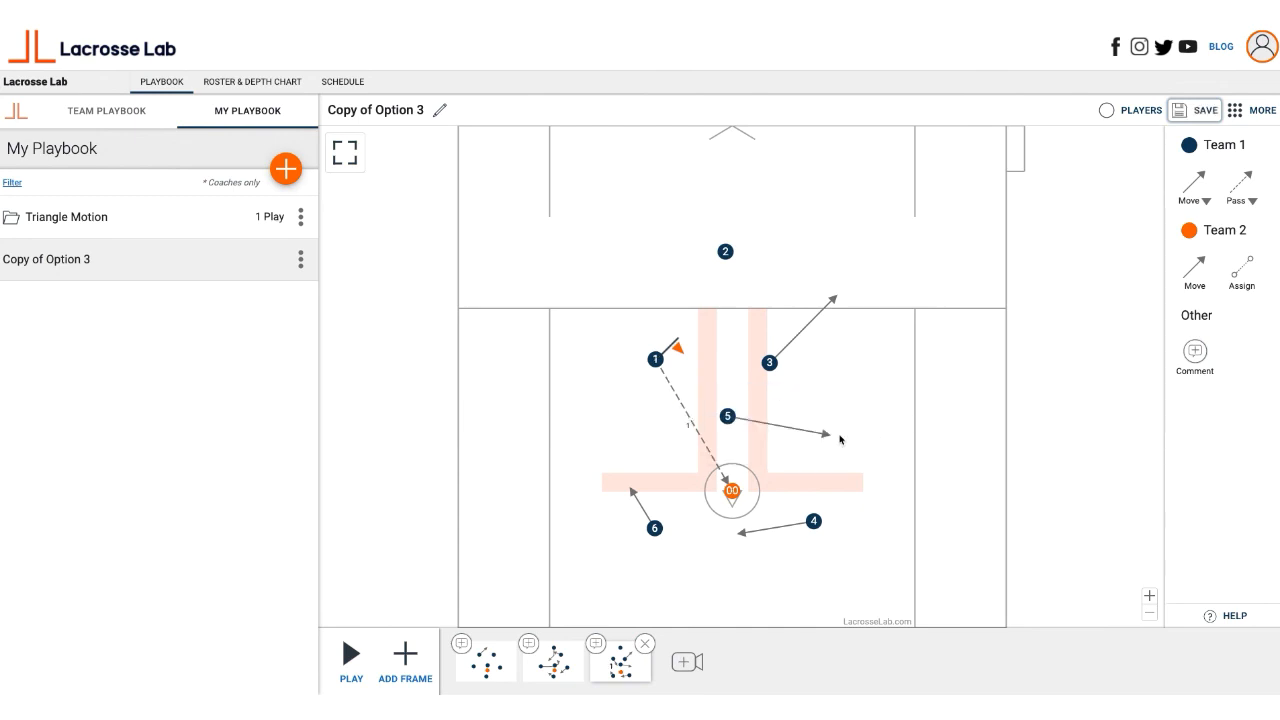
click(1247, 200)
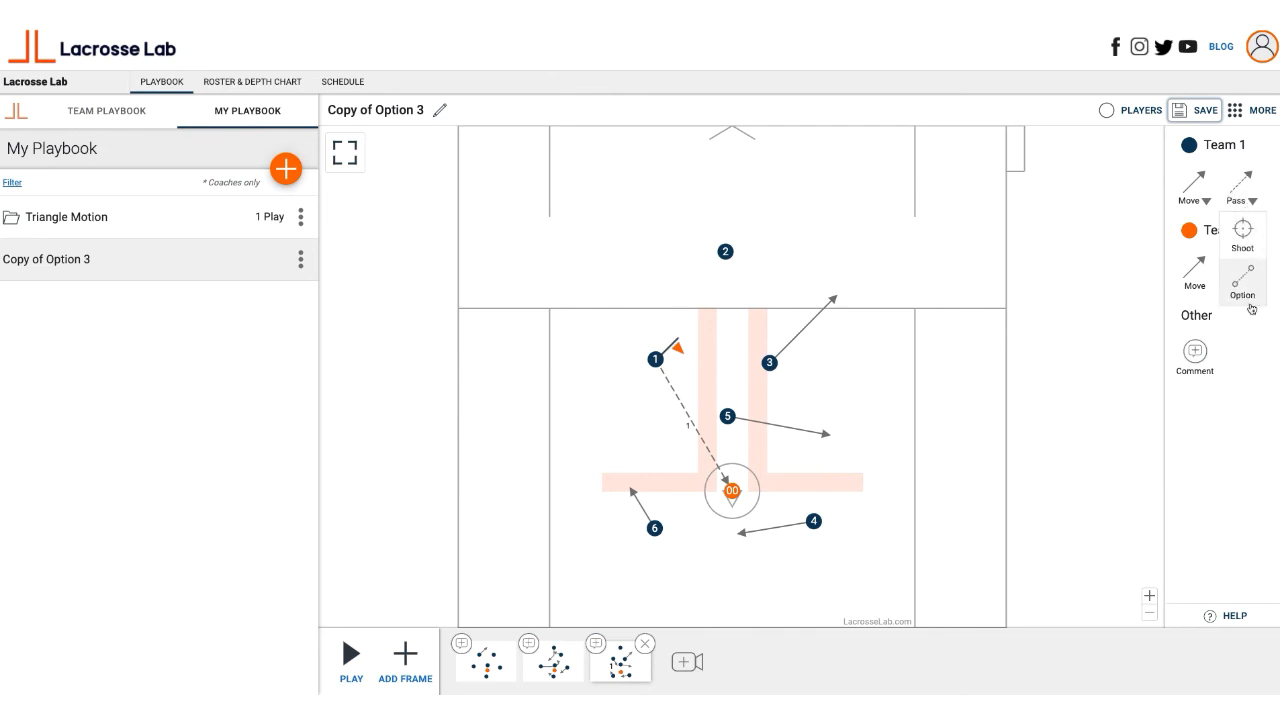
drag(1248, 300, 604, 491)
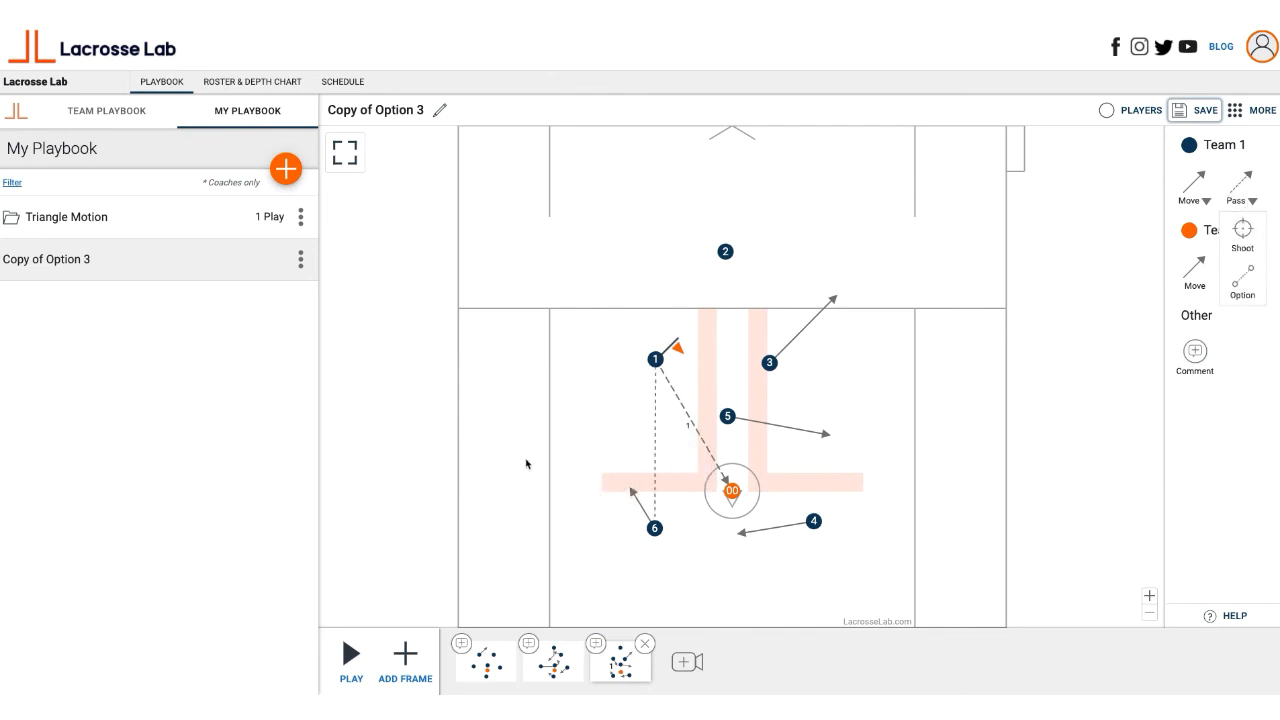
Add the Copy of Option 3 play to the Triangle Motion folder and open that folder
click(300, 260)
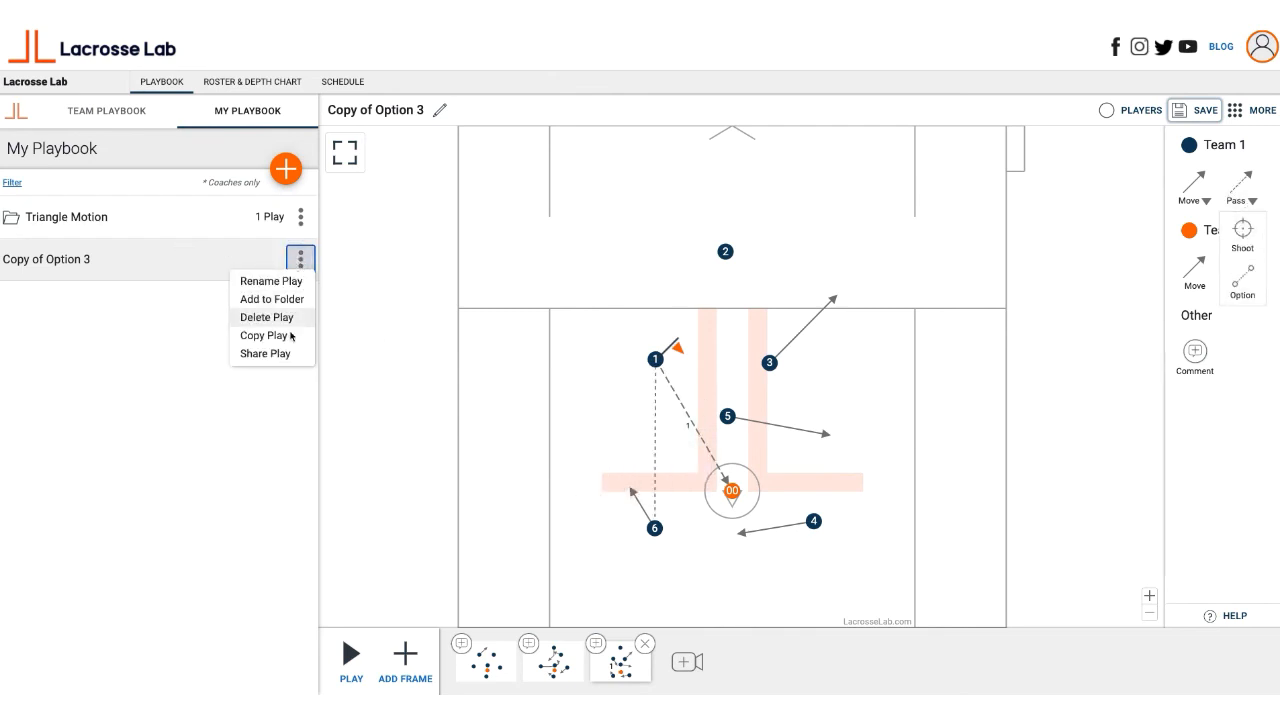
click(281, 300)
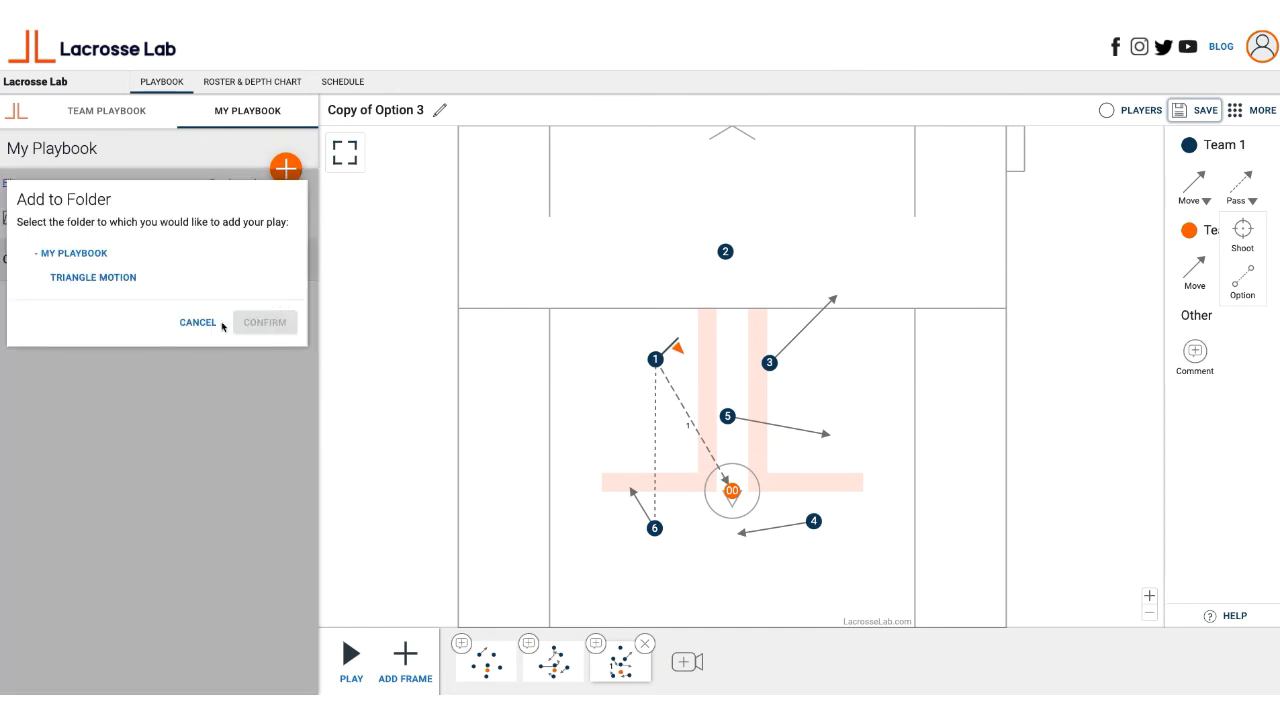
click(95, 277)
click(265, 322)
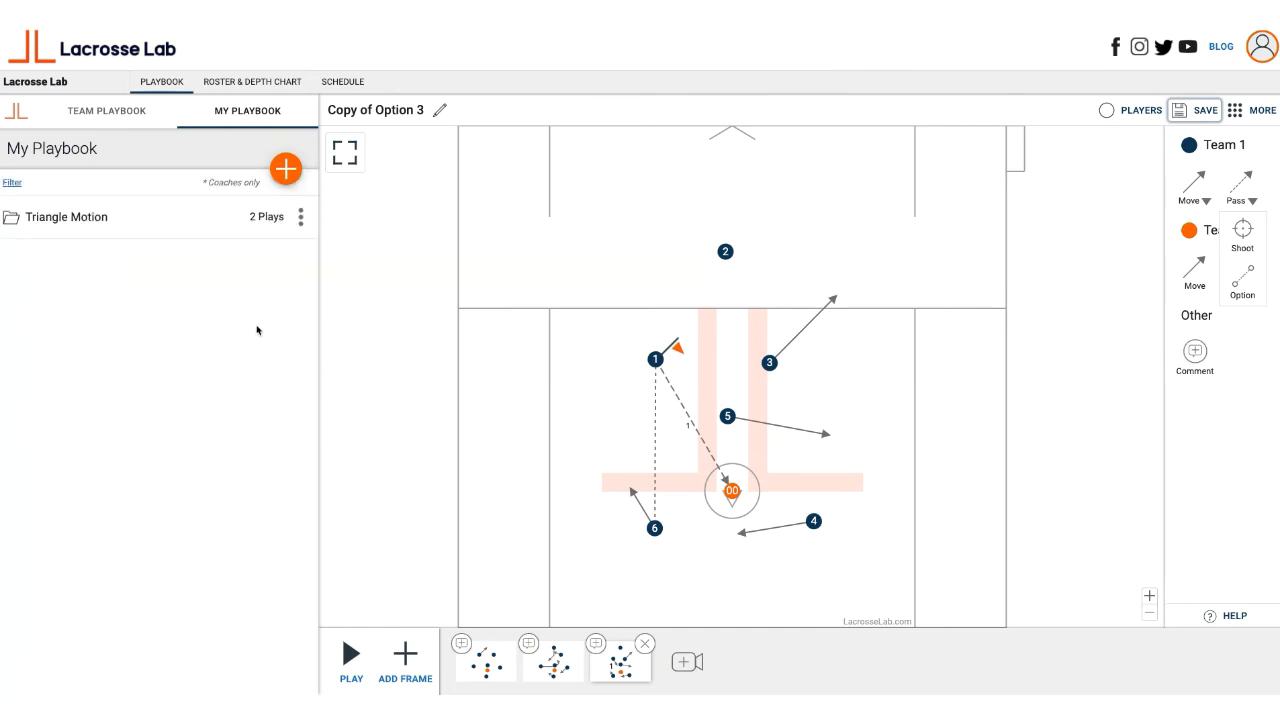
click(171, 222)
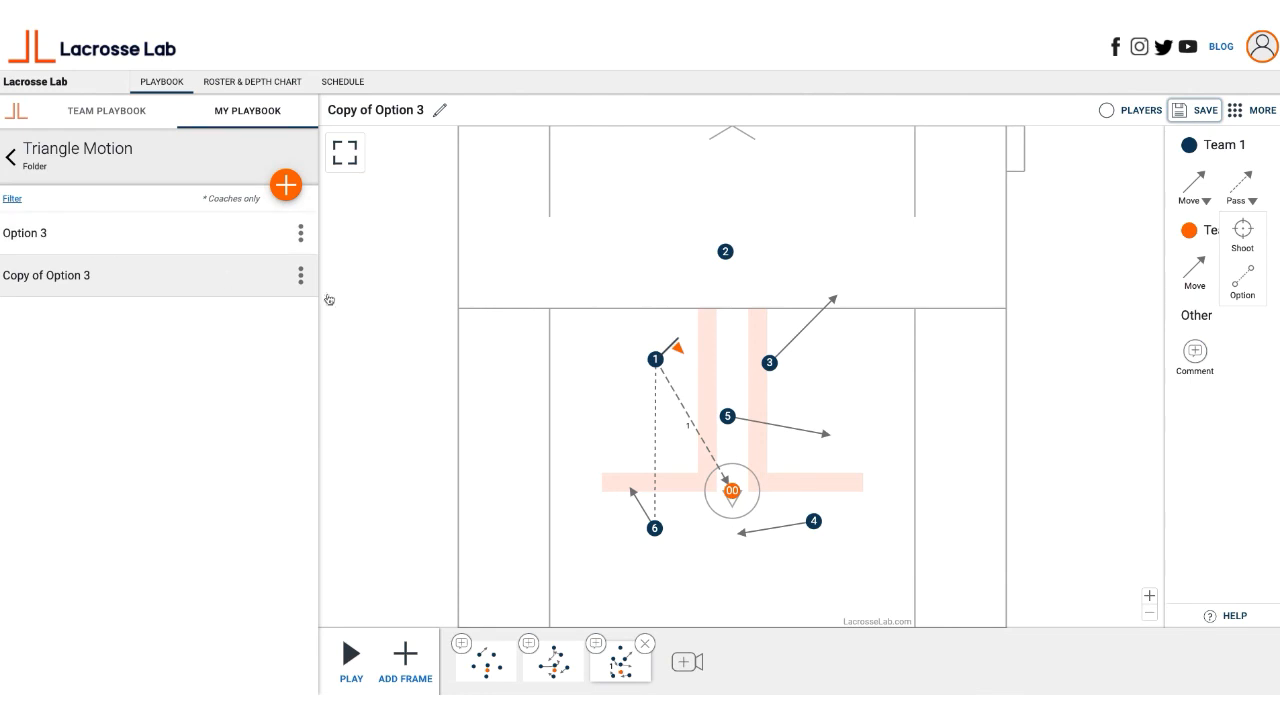
Rename the Copy of Option 3 play inside the folder as Option 1
click(301, 274)
click(271, 294)
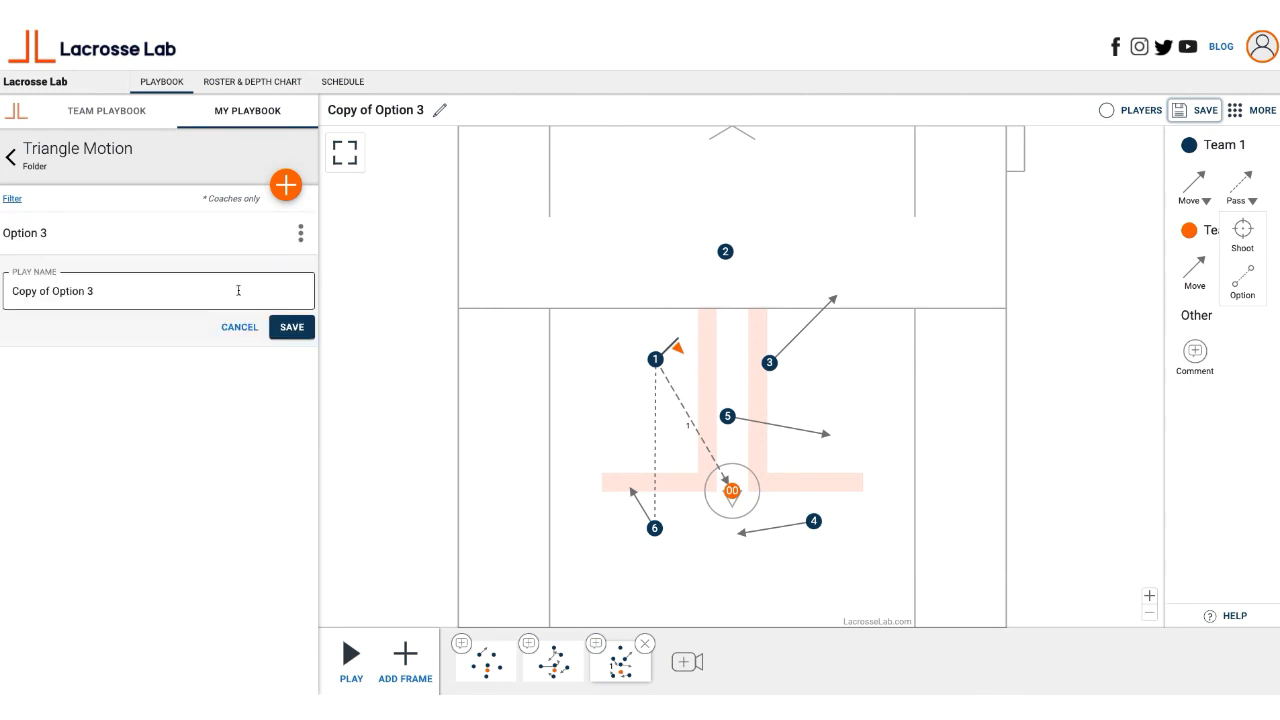
click(122, 291)
drag(104, 297, 8, 295)
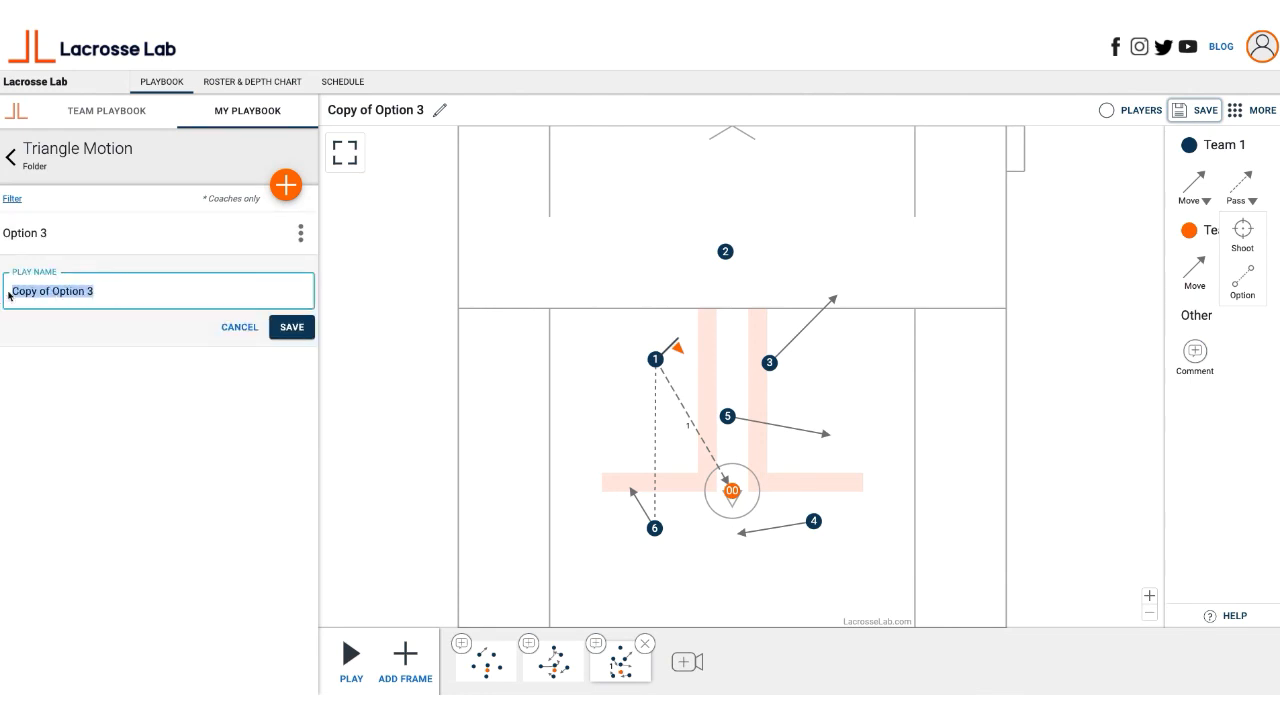
text(Option 1)
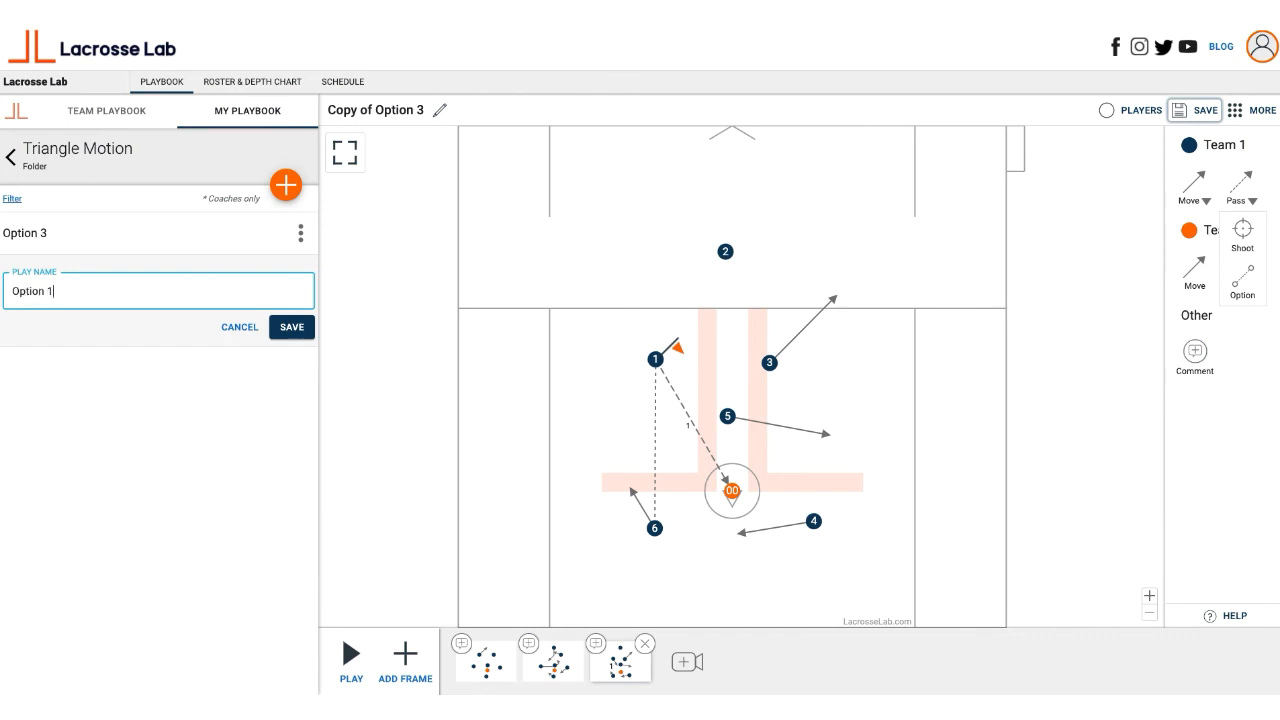
click(291, 327)
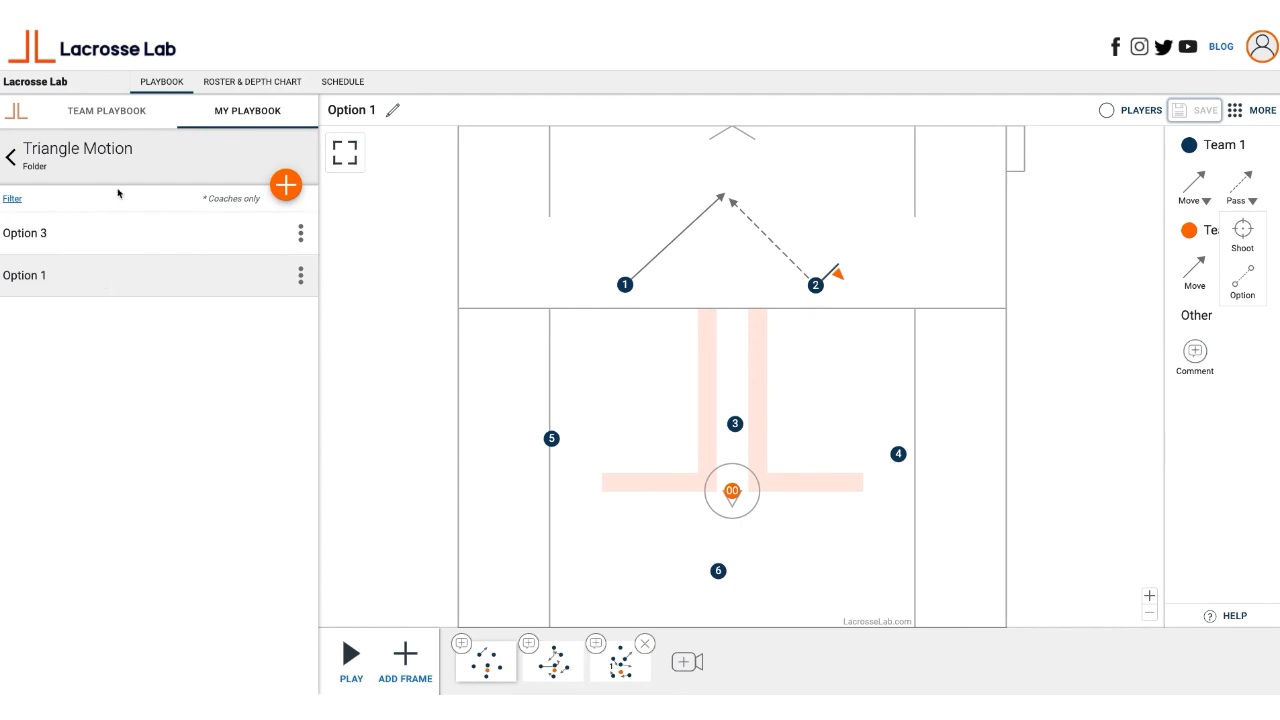
Return to My Playbook, reopen the Triangle Motion folder, and view the Option 3 and Option 1 plays in turn
click(10, 158)
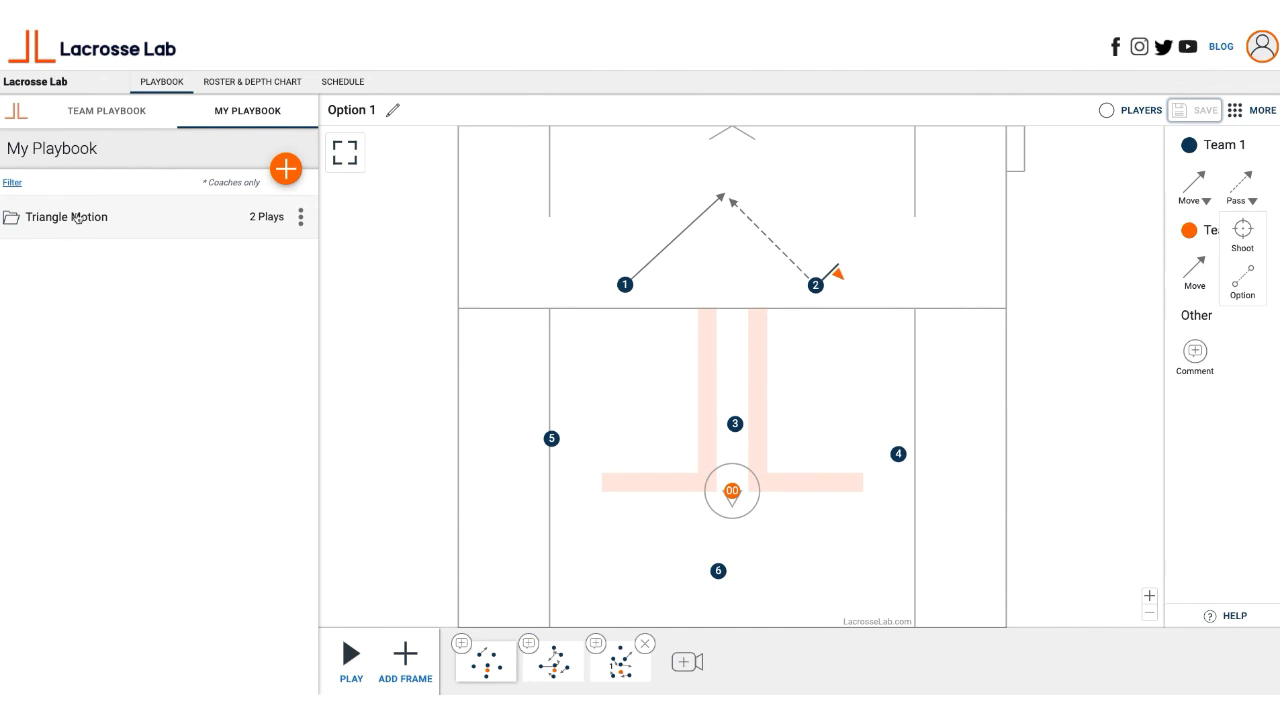
click(78, 222)
click(80, 236)
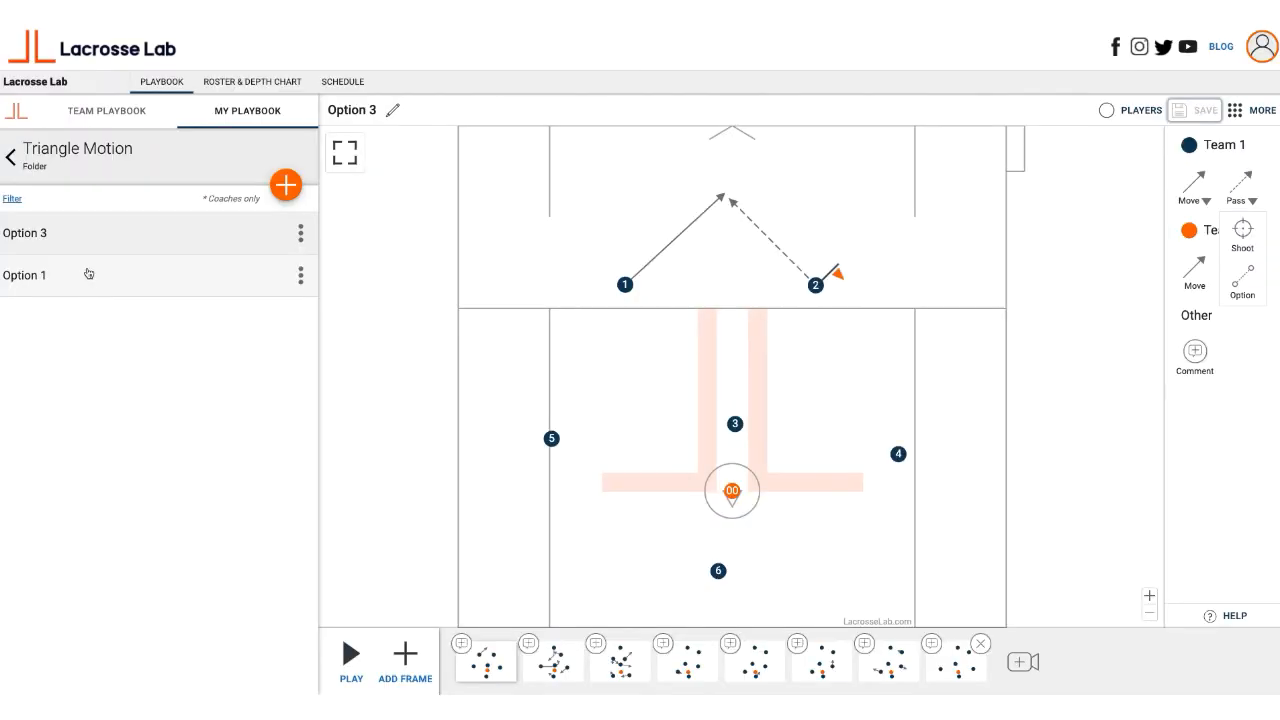
click(88, 277)
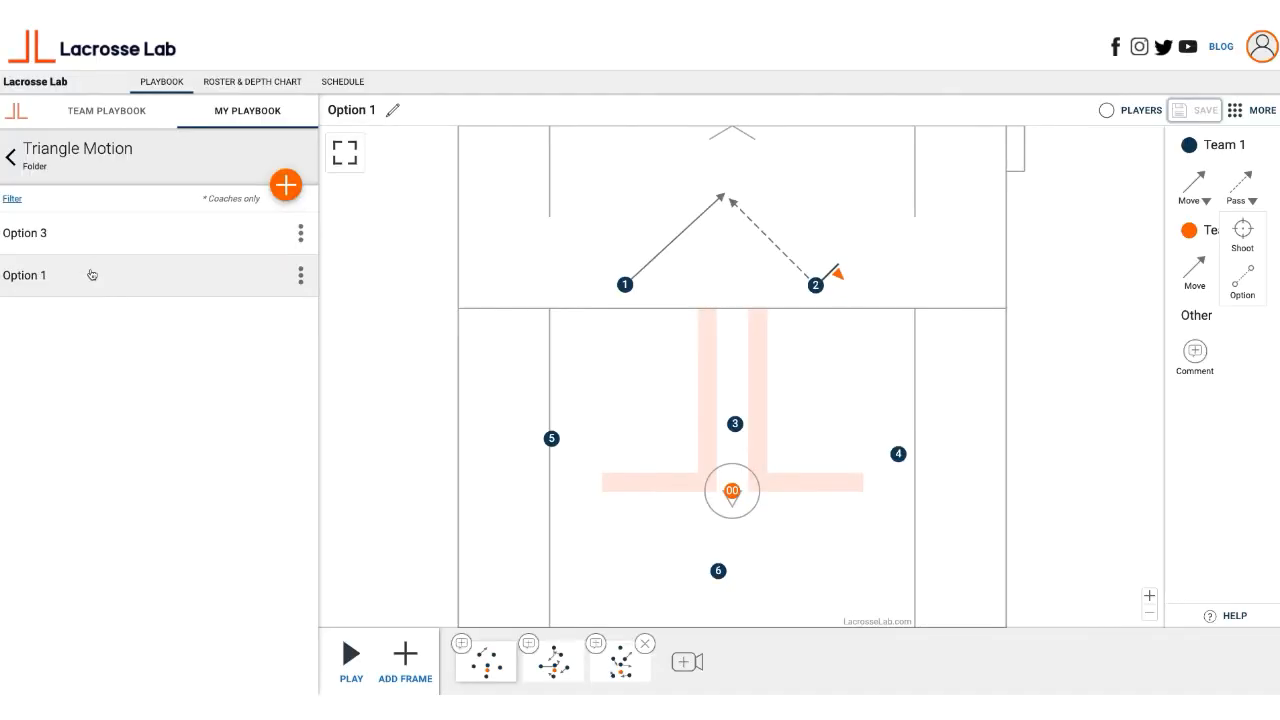